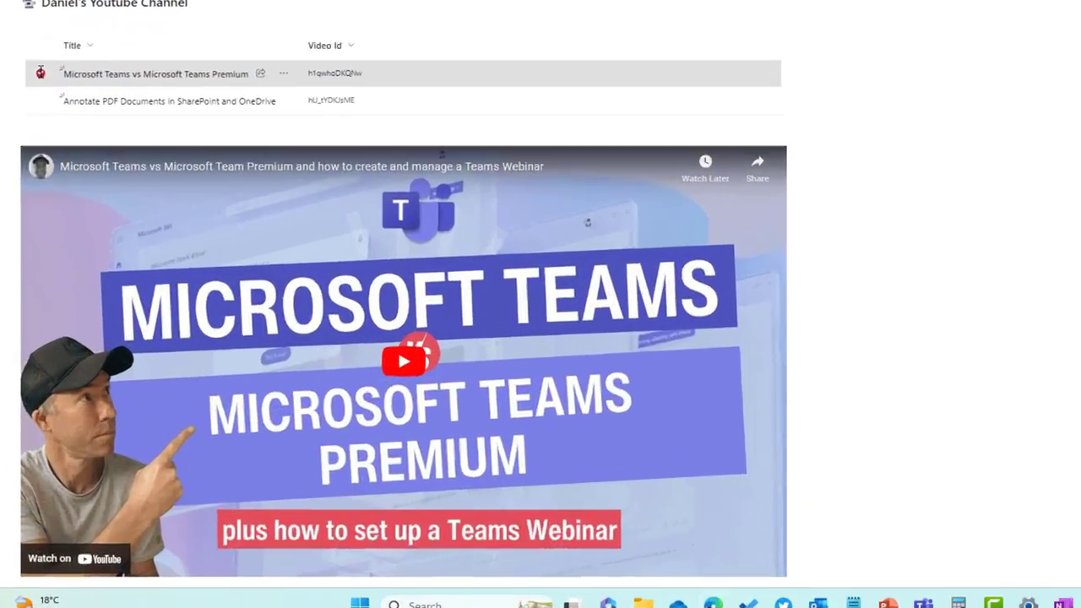
- Toggle Video List row selections, ending with only the Annotate PDF Documents row ticked
left_click(40, 72)
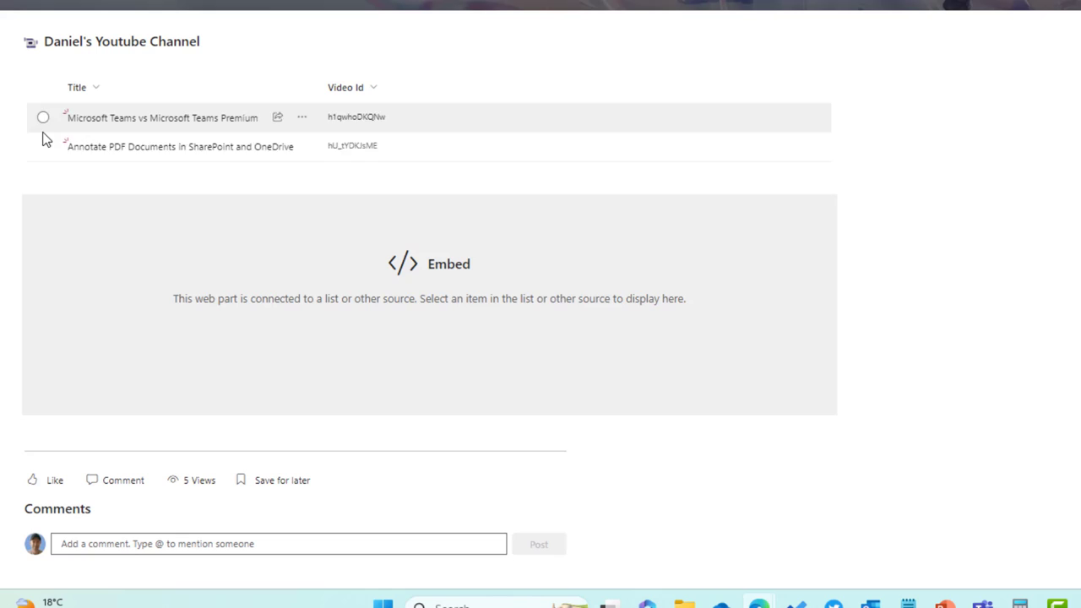
left_click(40, 101)
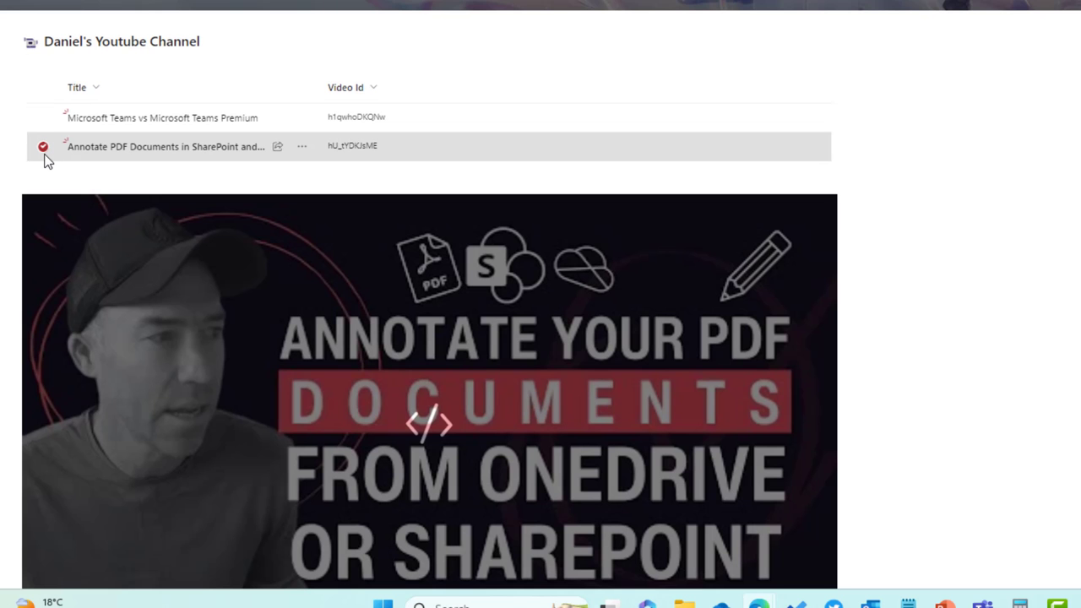
left_click(43, 147)
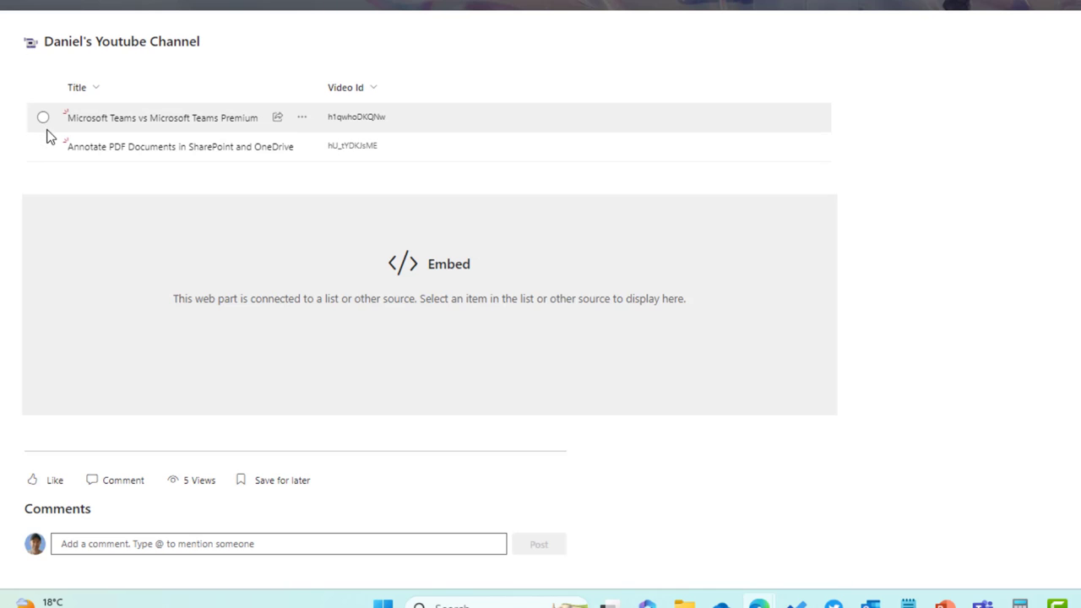
left_click(43, 120)
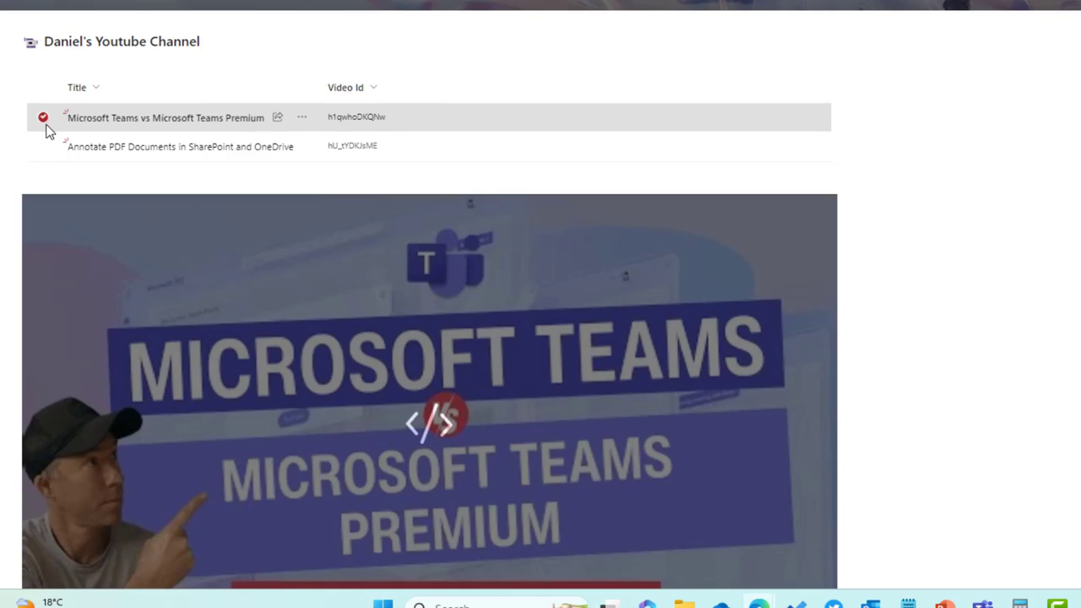
left_click(43, 118)
left_click(44, 148)
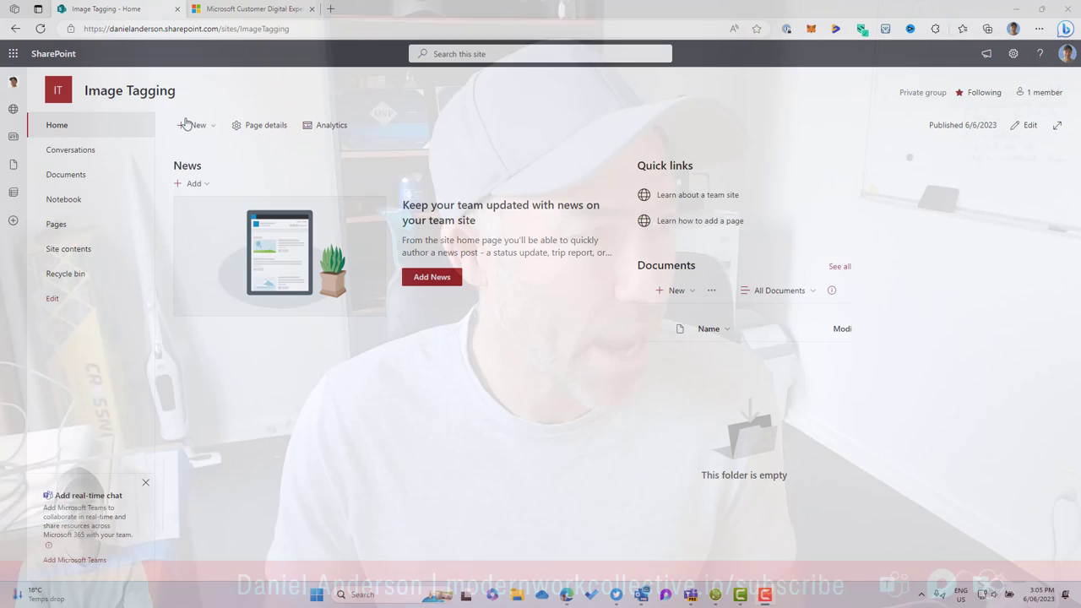
- Create a blank list named 'Video List' from the site's New menu
left_click(186, 124)
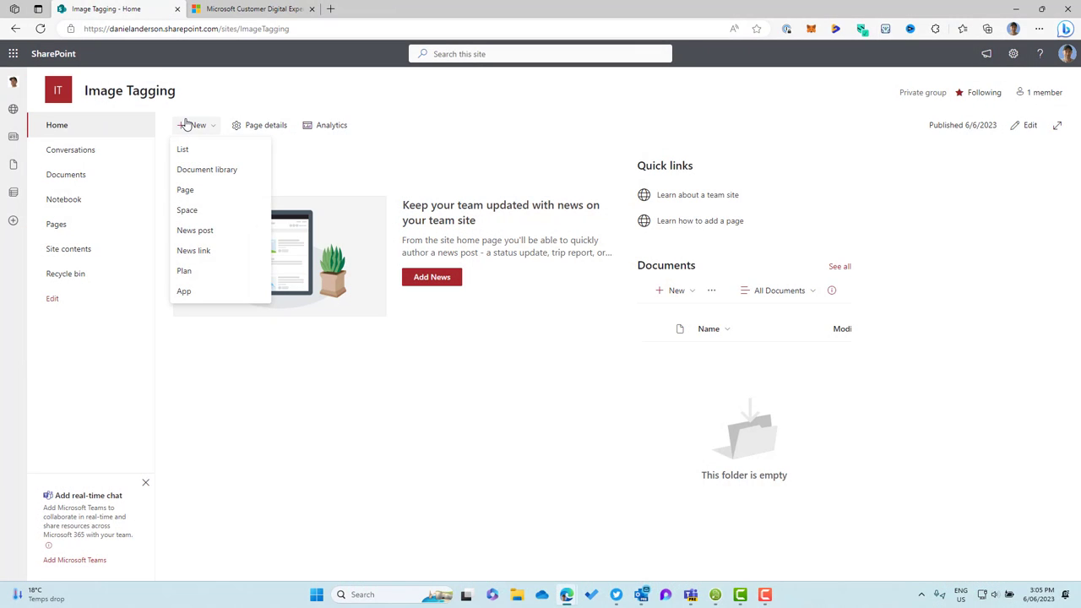
left_click(195, 149)
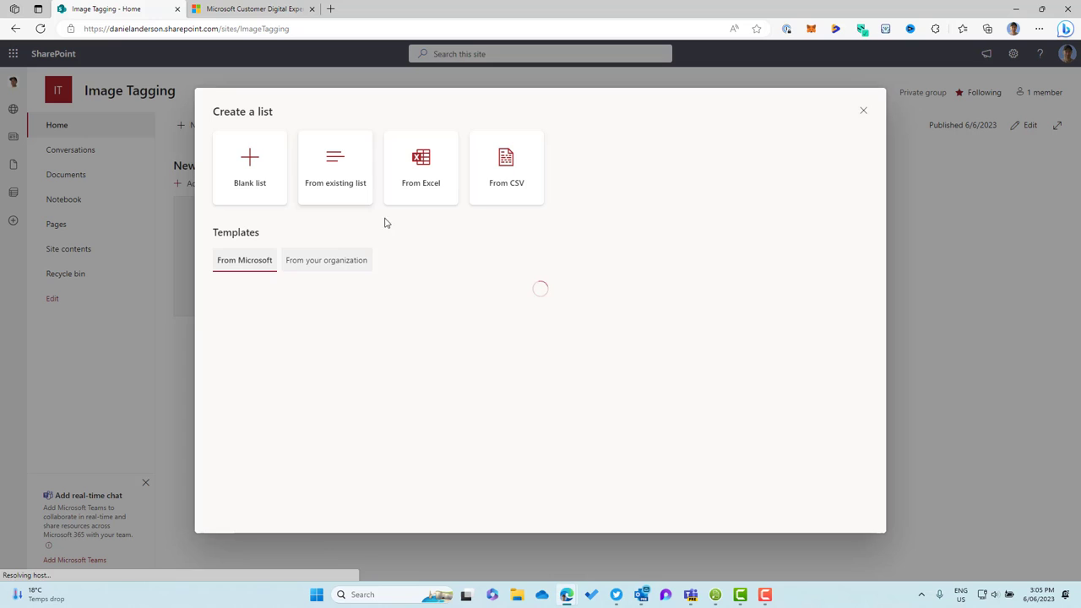
left_click(263, 190)
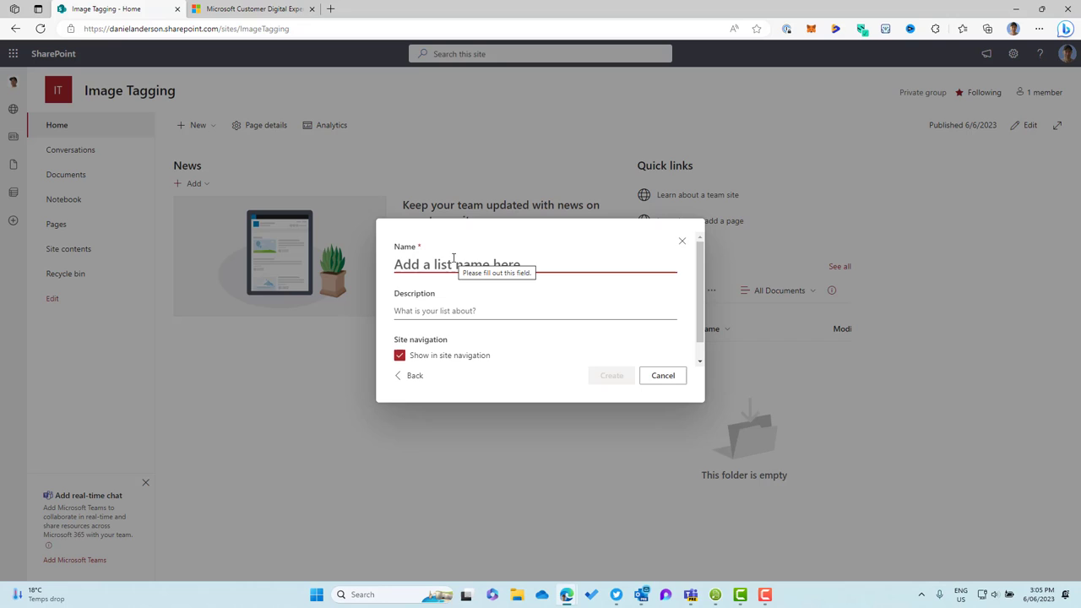
type("Video List")
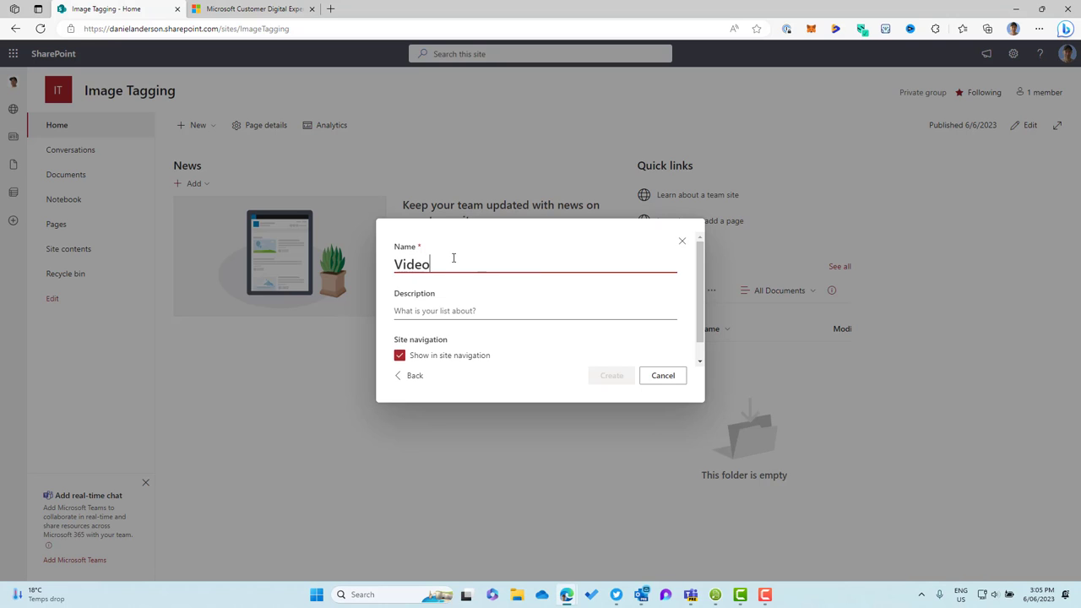
left_click(608, 377)
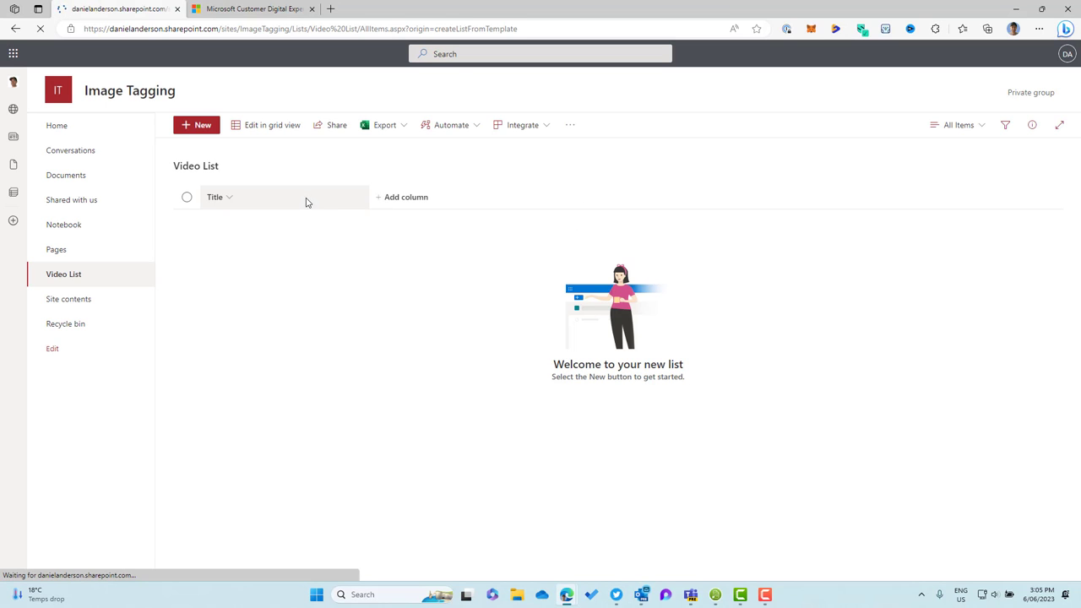
- Add a single line of text column named 'VideoId' to the Video List
left_click(395, 199)
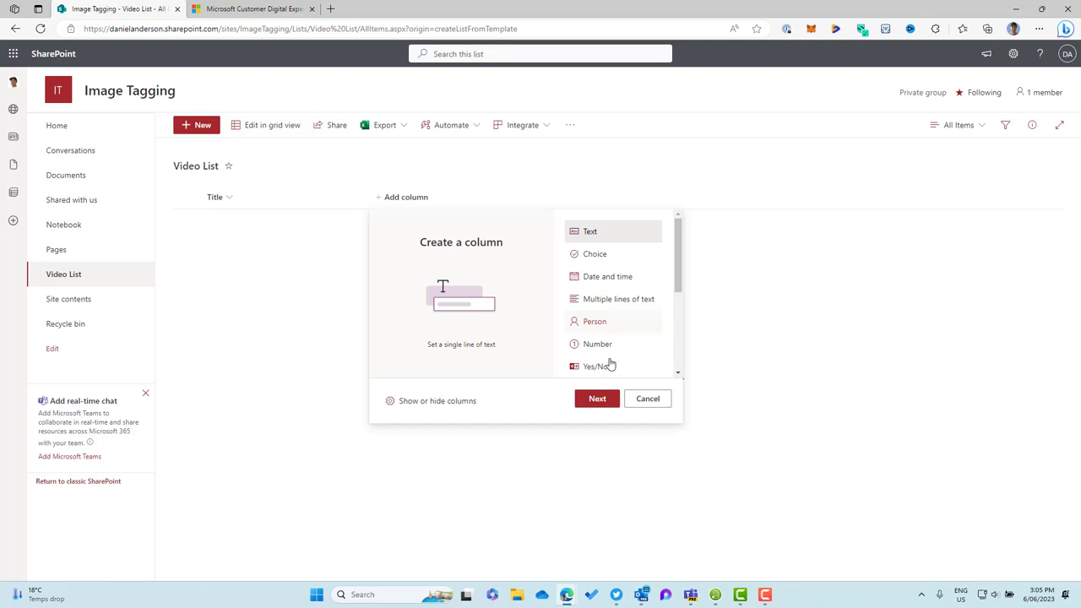
left_click(597, 398)
type("V")
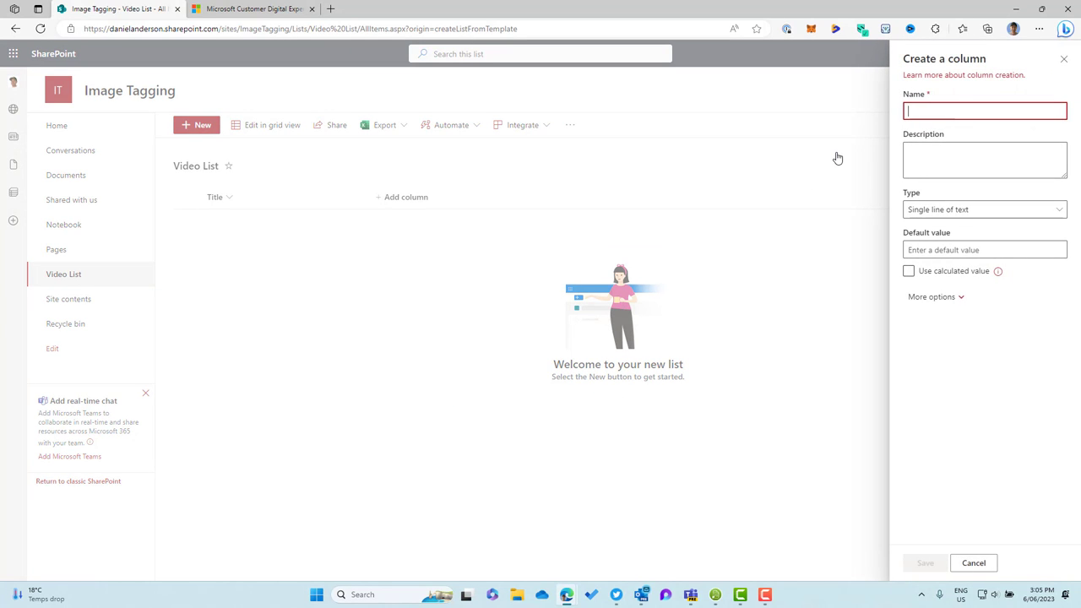
type("ideo")
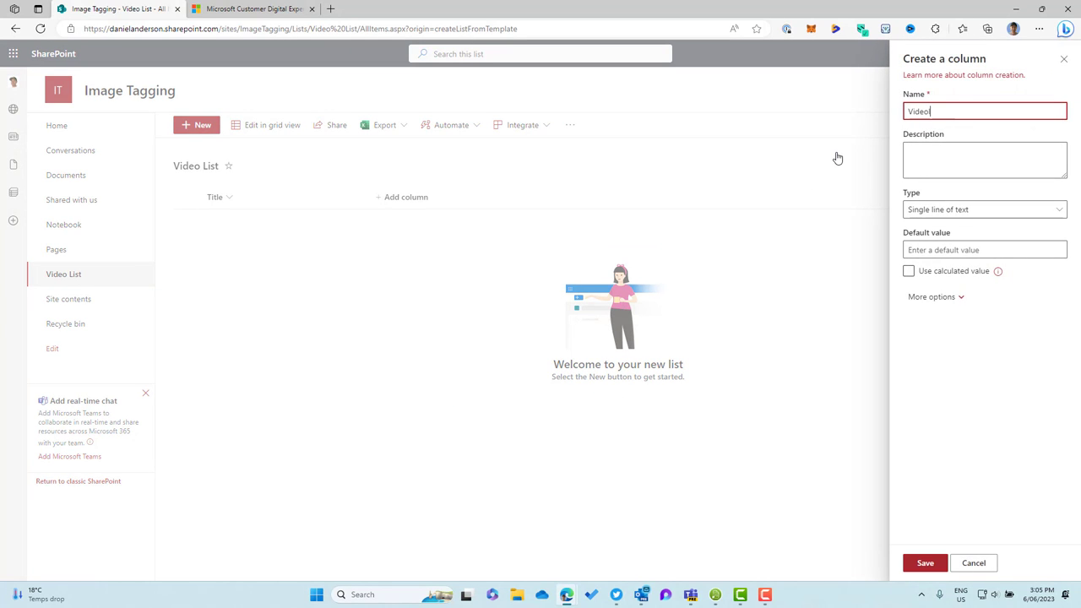
type("Id")
left_click(926, 563)
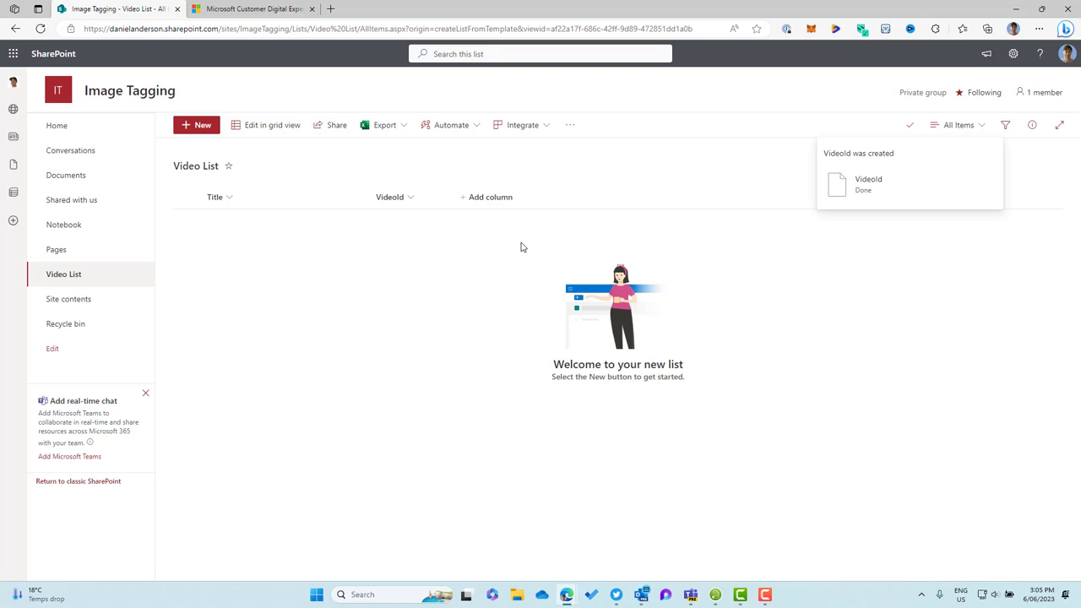
- Select the Teams video ID h1qwhoDKQNw in YouTube's address bar, then move YouTube aside
left_click_drag(1080, 110, 419, 24)
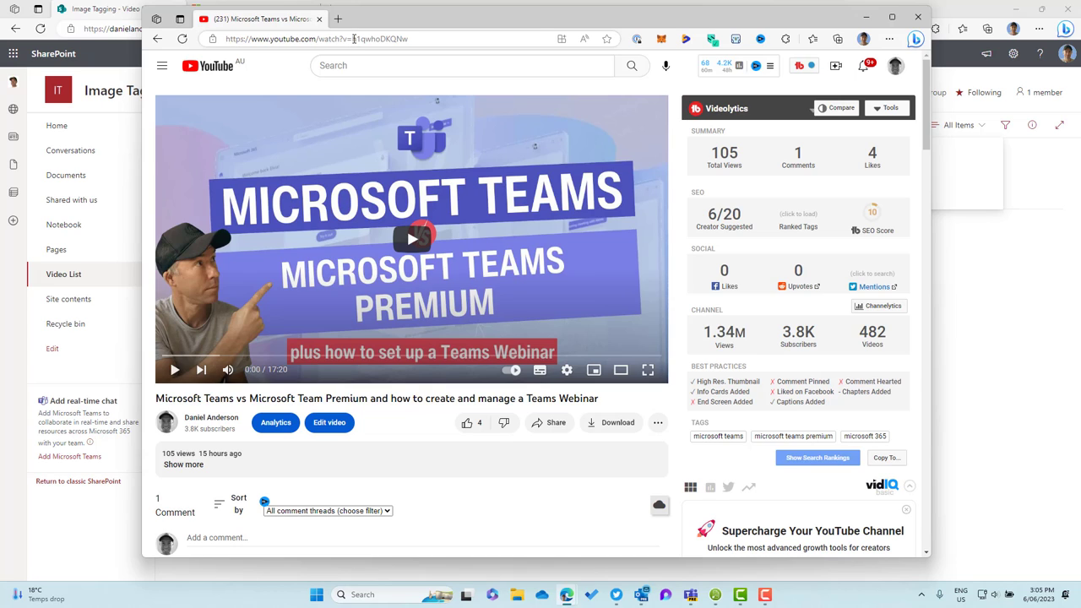
left_click_drag(354, 39, 426, 36)
key("ctrl+c")
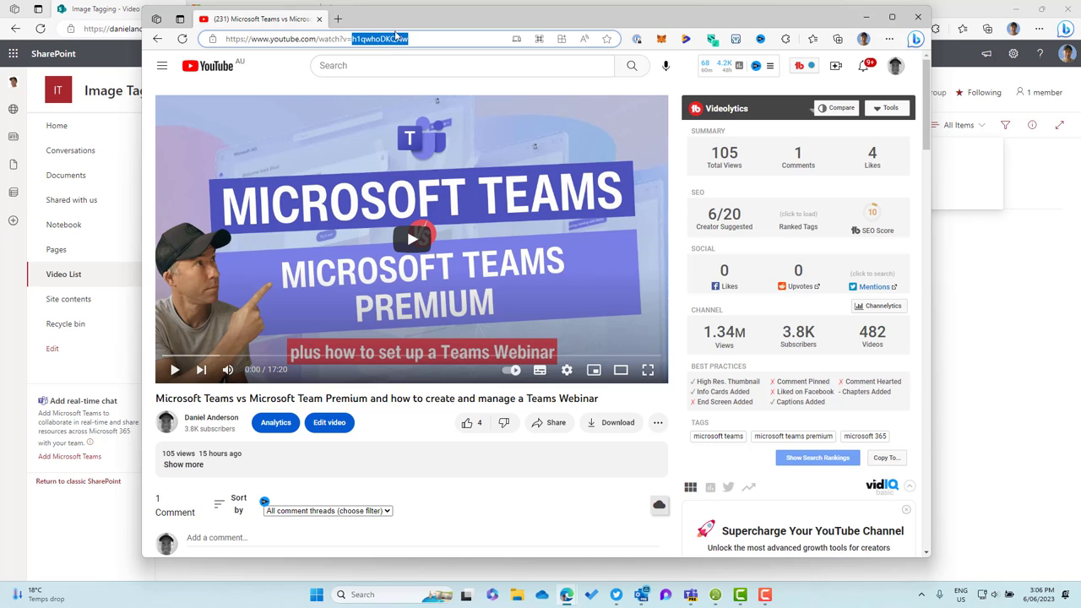
left_click_drag(398, 19, 1061, 70)
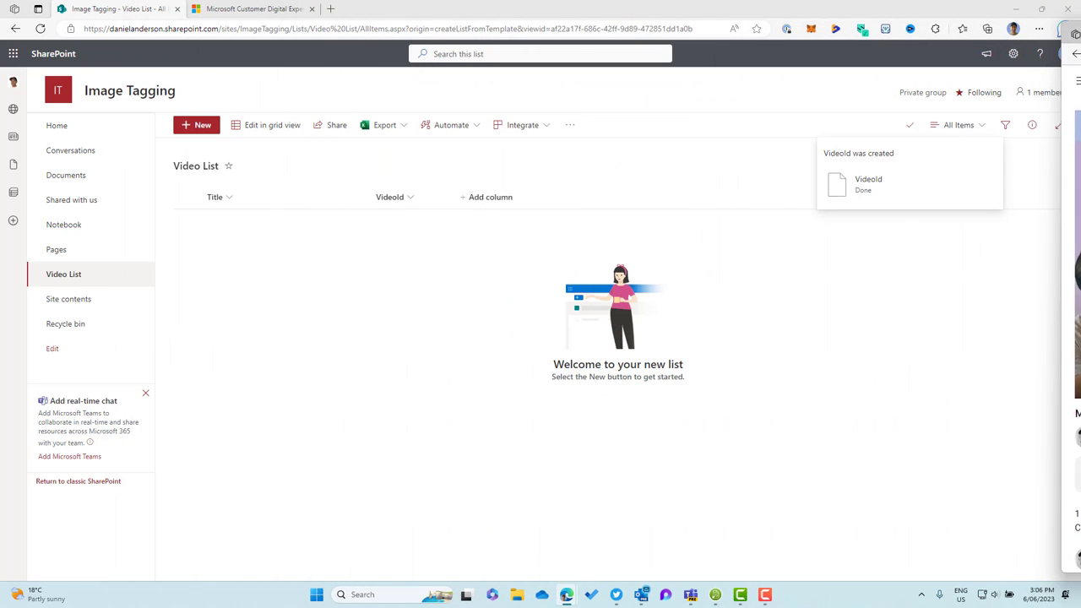
- Fill a new Video List item with VideoId h1qwhoDKQNw and Title 'Teams vs Teams Premium'
left_click(195, 135)
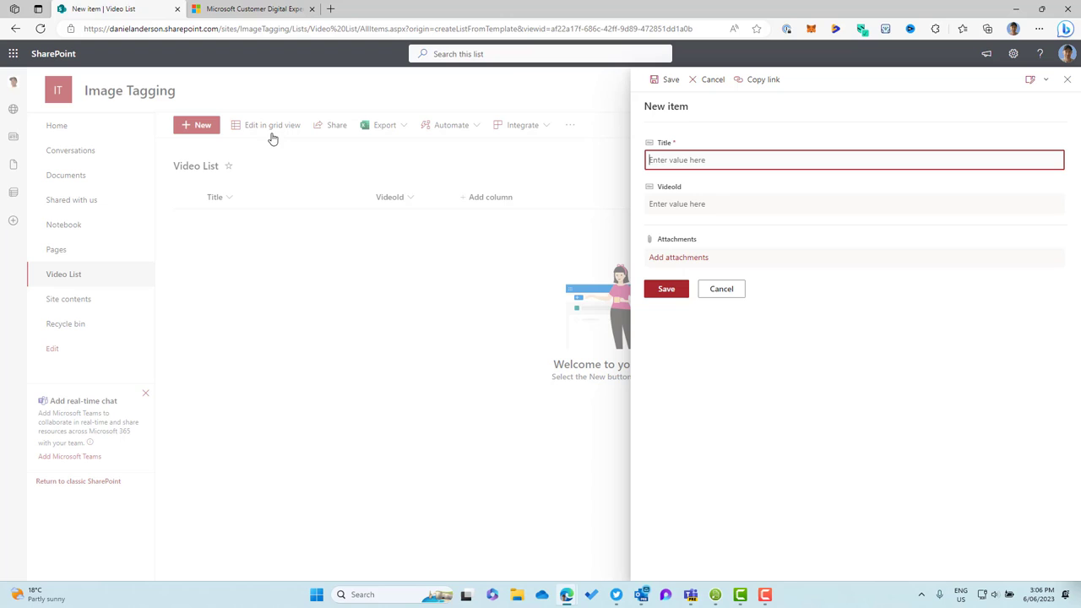
left_click(689, 209)
key("ctrl+v")
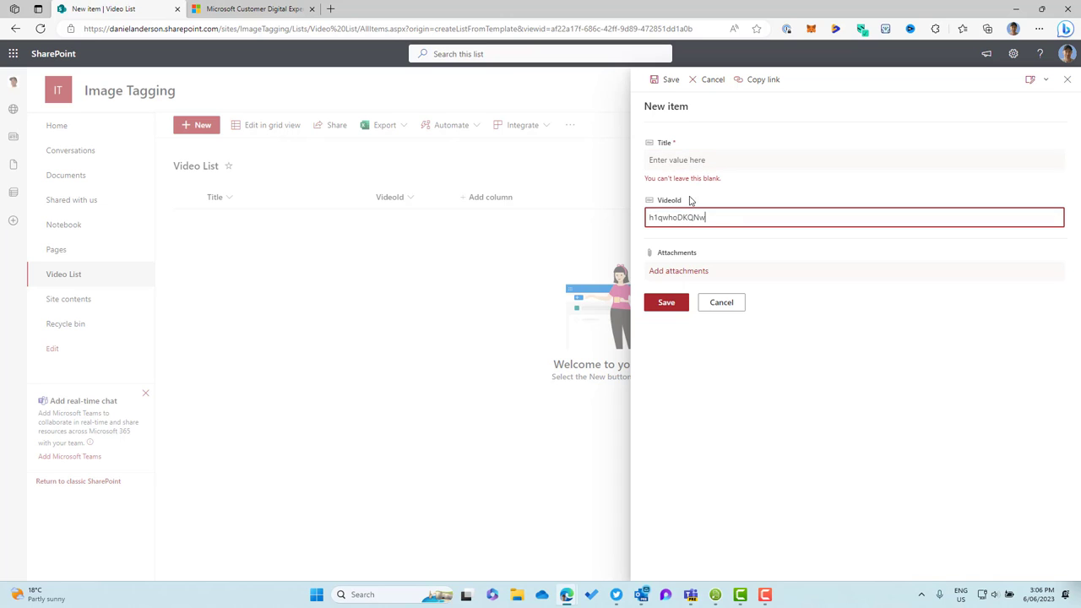
left_click(682, 160)
type("Team")
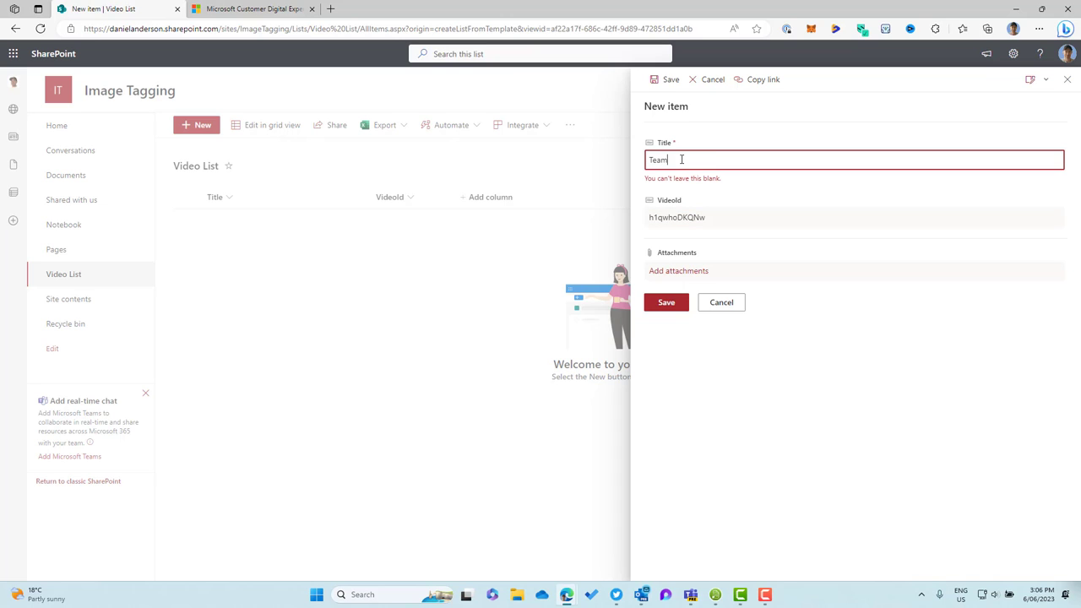
type("s vs Teams POremiu")
key("BackSpace")
key("BackSpace")
key("BackSpace")
key("BackSpace")
key("BackSpace")
key("BackSpace")
type("remium")
left_click(666, 302)
- Reload the Teams video in YouTube starting at 288 seconds (&t=288s)
left_click_drag(1080, 53, 381, 53)
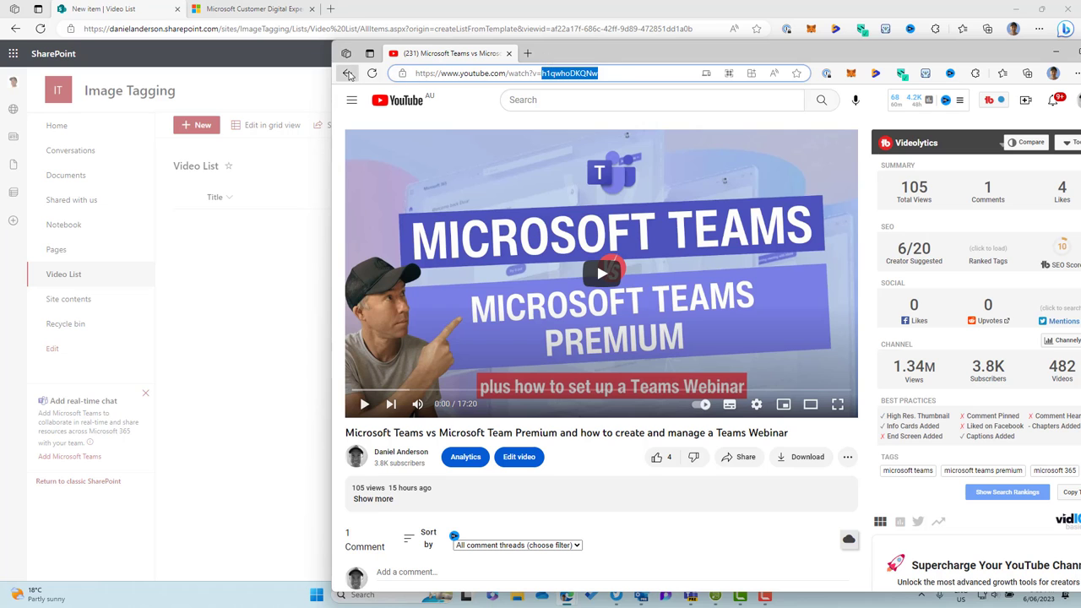
key("End")
type("&t=288s")
key("Return")
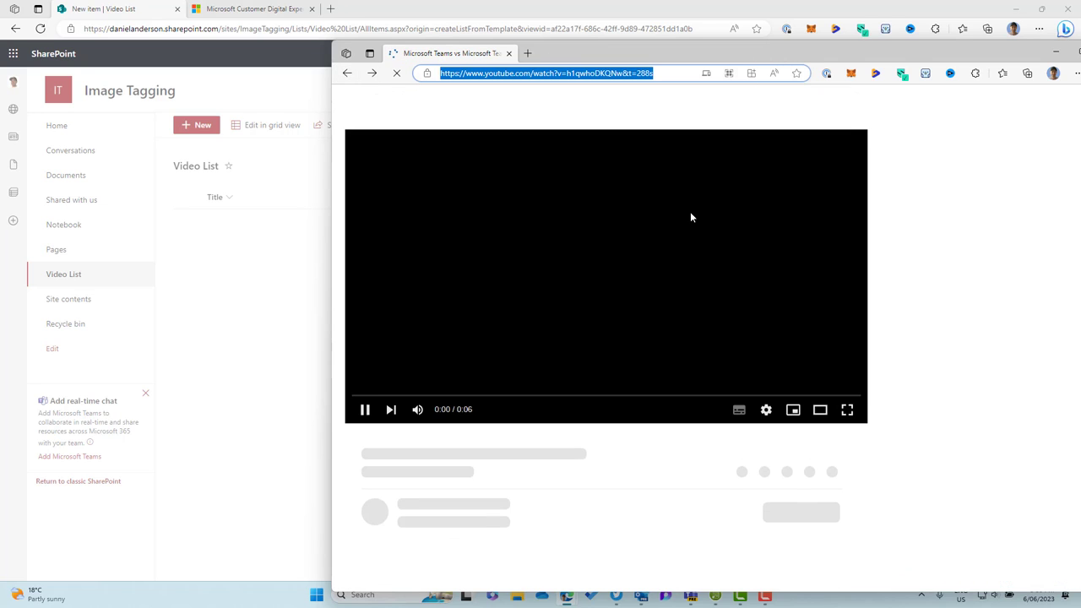
- Open the Annotate PDF documents video and select its ID hU_tYDKJsME in the address
left_click(347, 74)
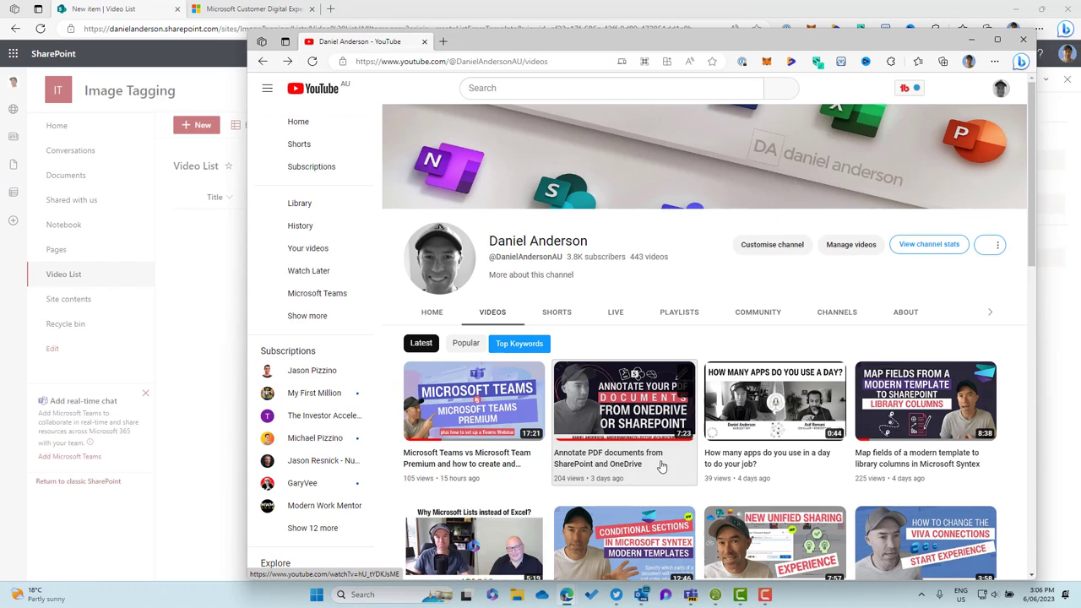
left_click(617, 463)
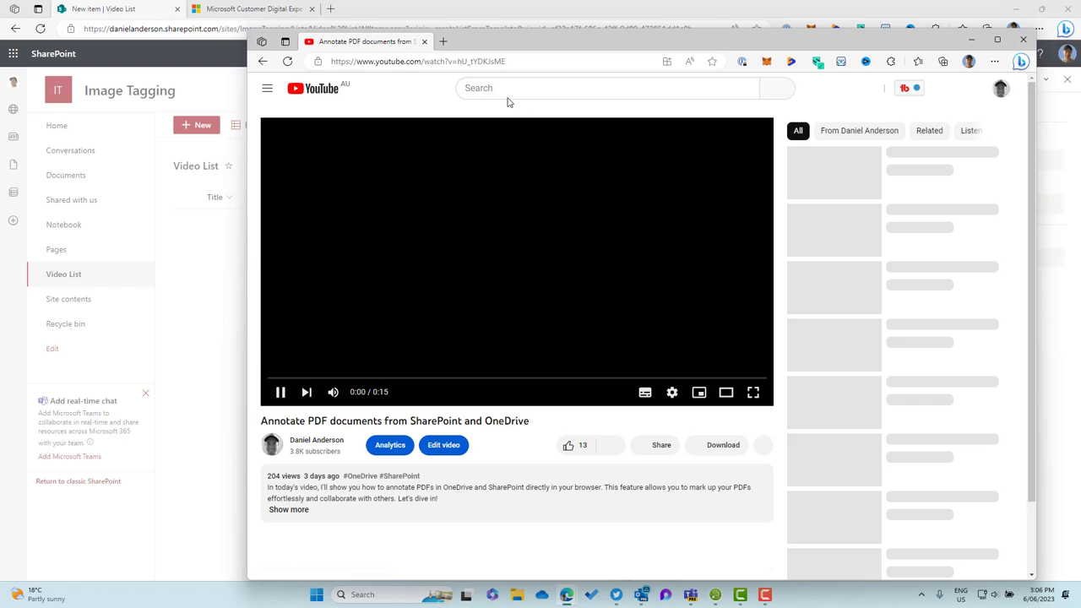
left_click(455, 62)
double_click(461, 61)
key("ctrl+c")
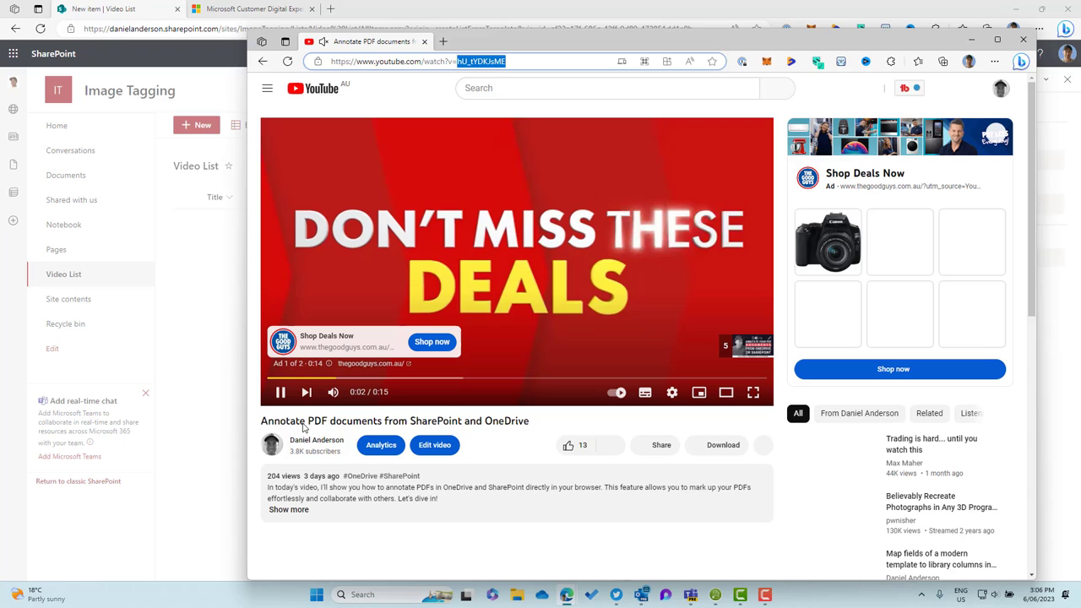
- Save the Teams vs Teams Premium item and start a new one with VideoId hU_tYDKJsME
key("alt+Tab")
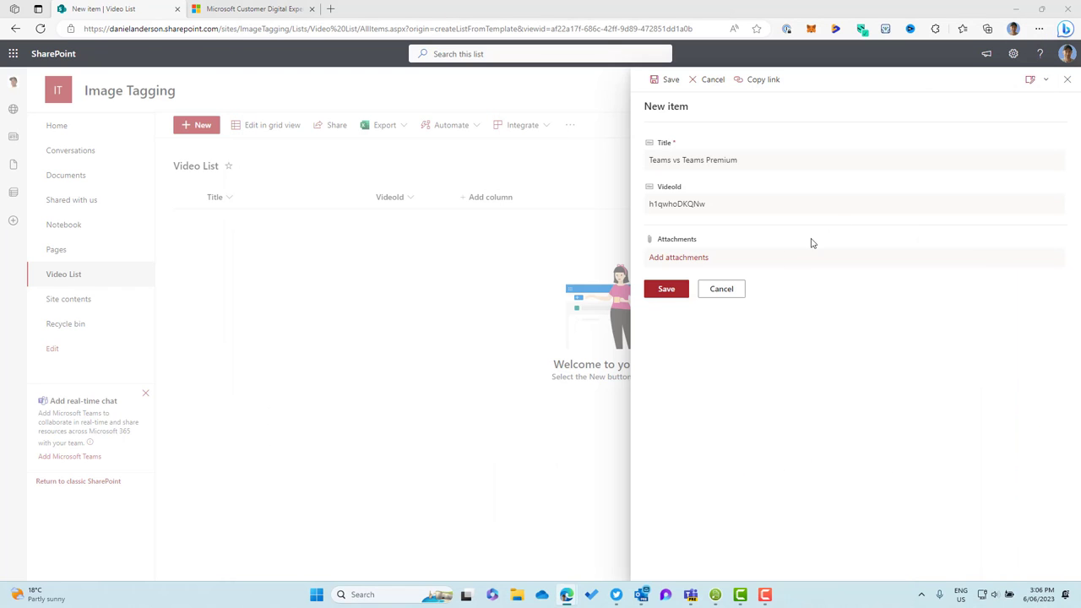
left_click(664, 290)
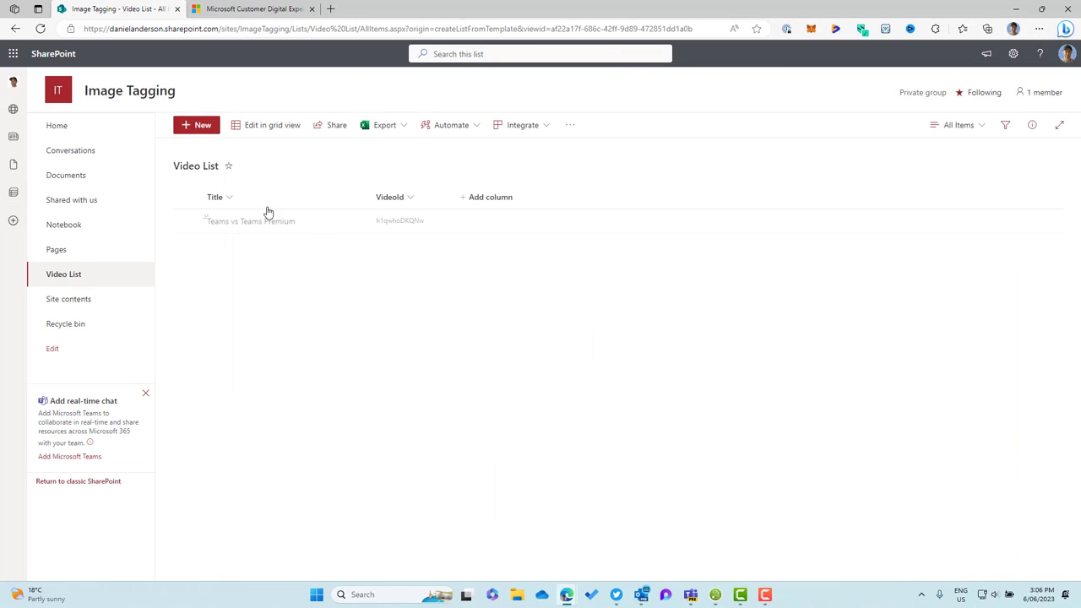
left_click(193, 125)
left_click(701, 206)
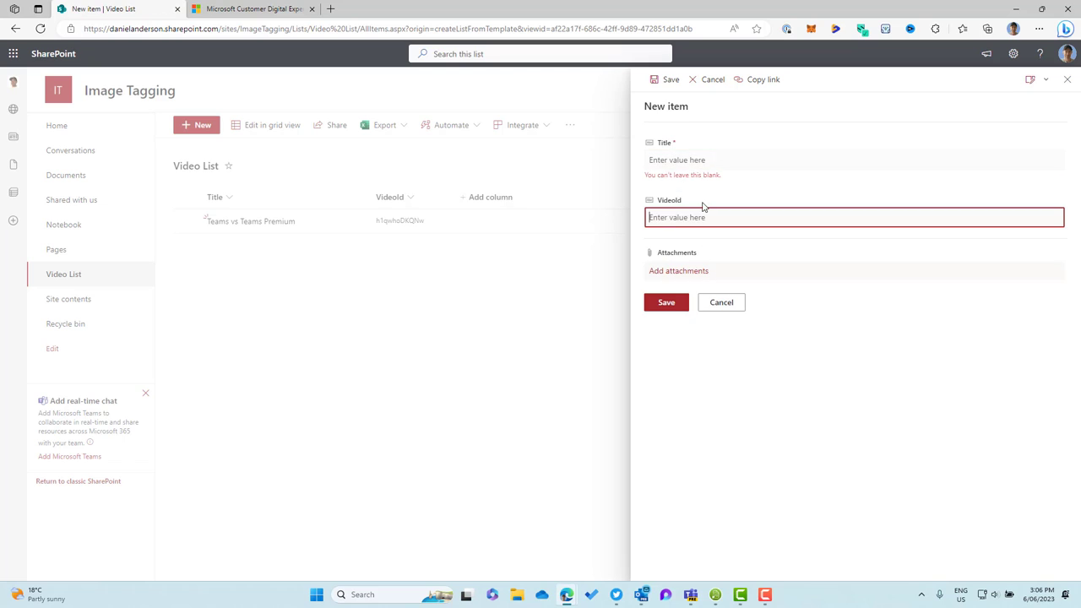
key("ctrl+v")
- Title it 'Annotate PDF Documents in SharePoint and OneDrive', fixing the misspelling, and save
left_click(690, 159)
type("An")
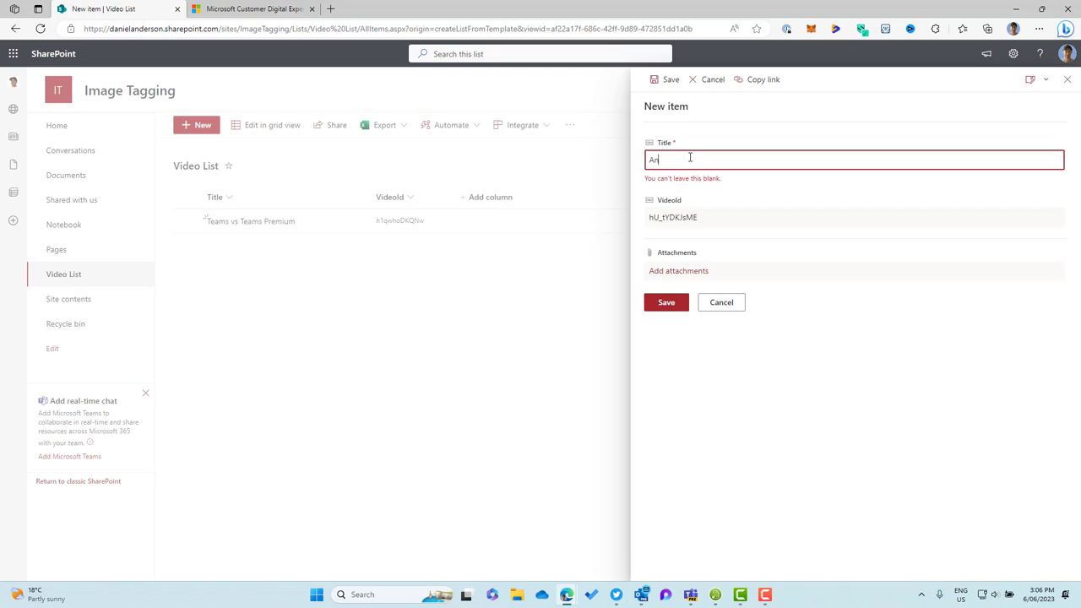
type("notate PDF Doumnents in SharePo")
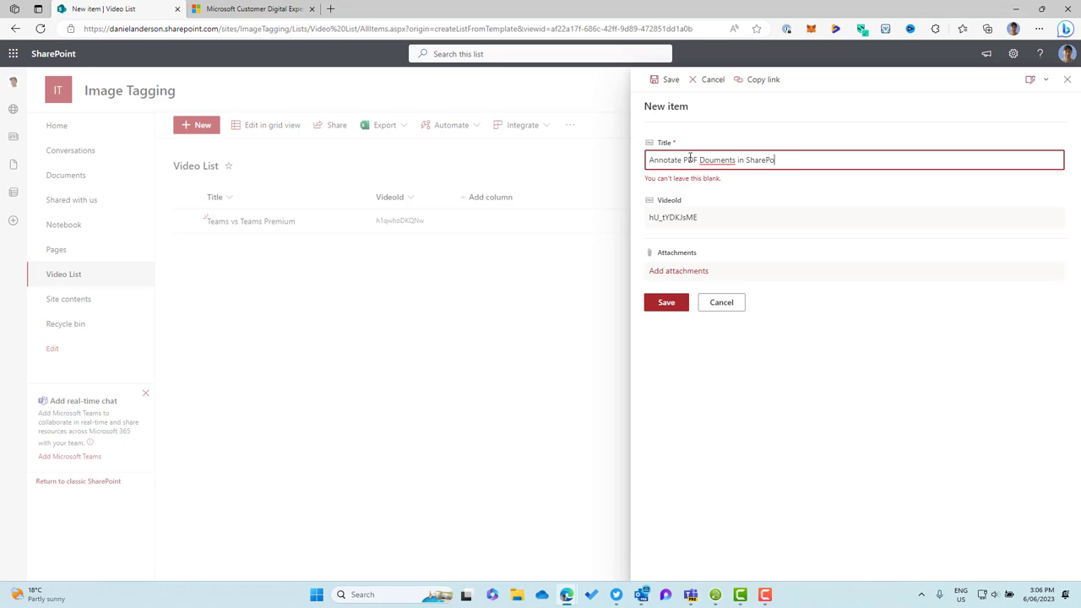
type("int and OneDrive")
left_click(709, 160)
left_click(720, 204)
left_click(671, 309)
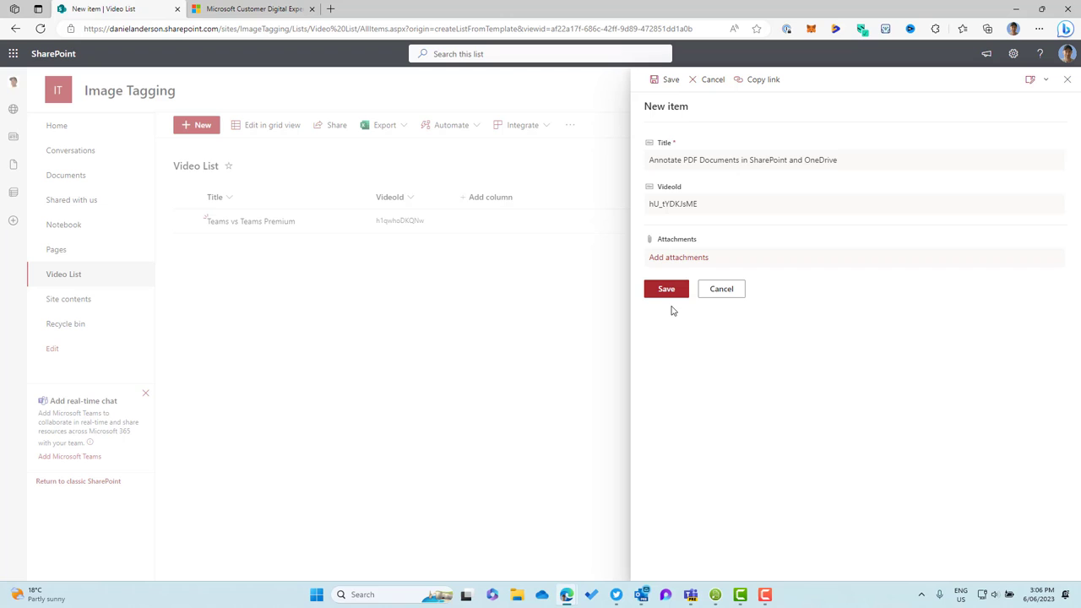
left_click(676, 289)
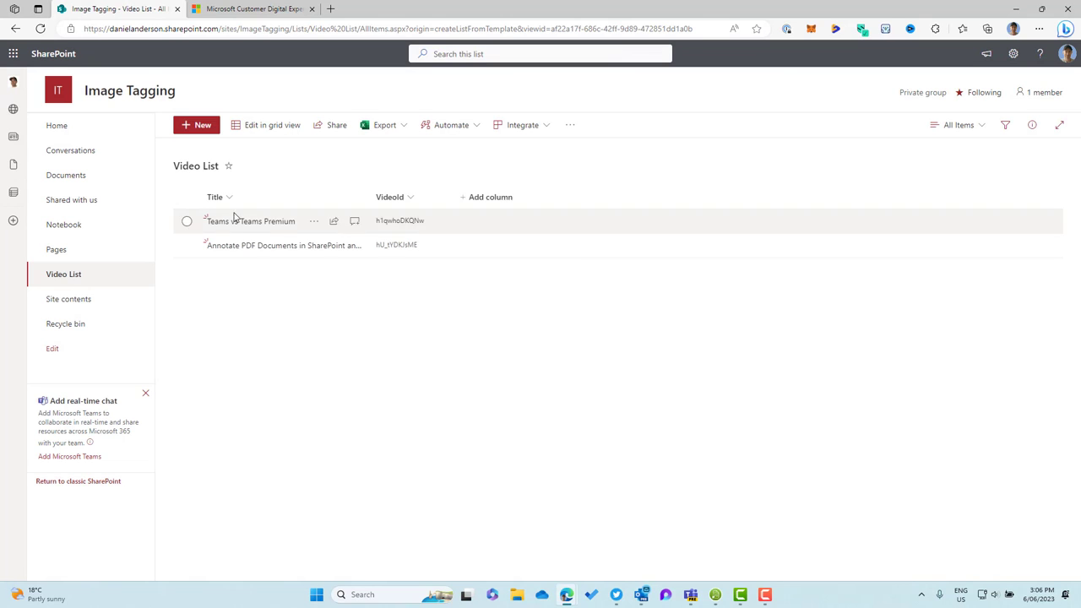
- From the Home page, start a new site page and title it 'Dynamic Video'
left_click(75, 131)
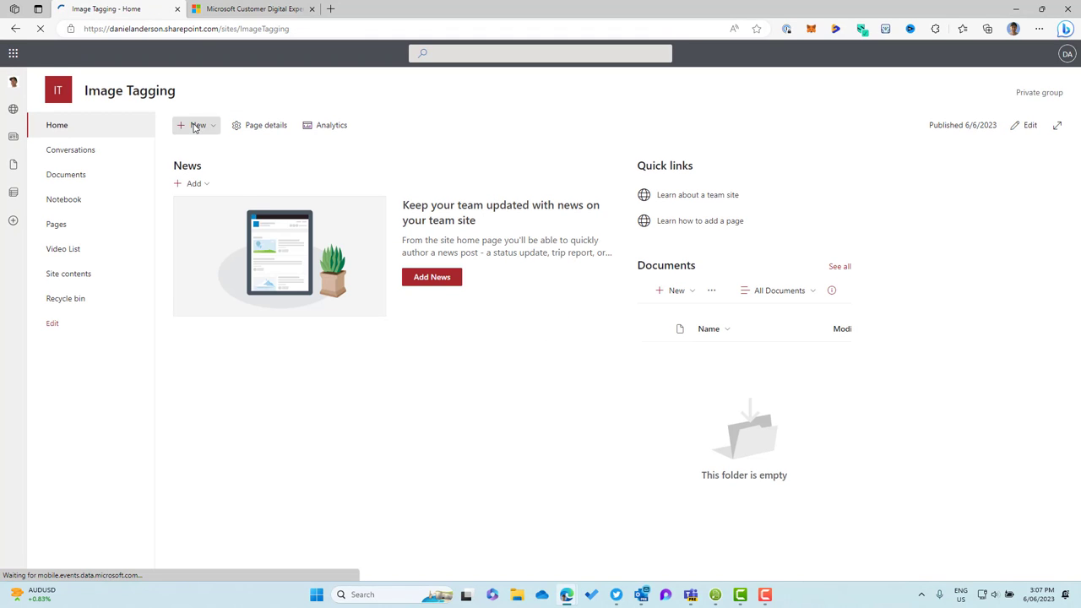
left_click(195, 125)
left_click(382, 212)
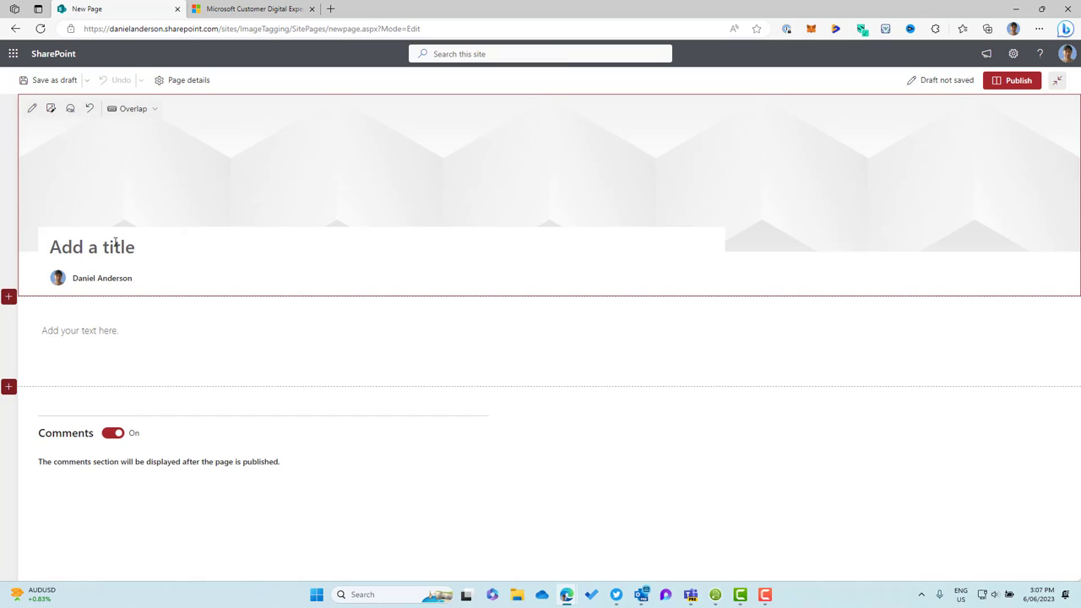
type("Dyma")
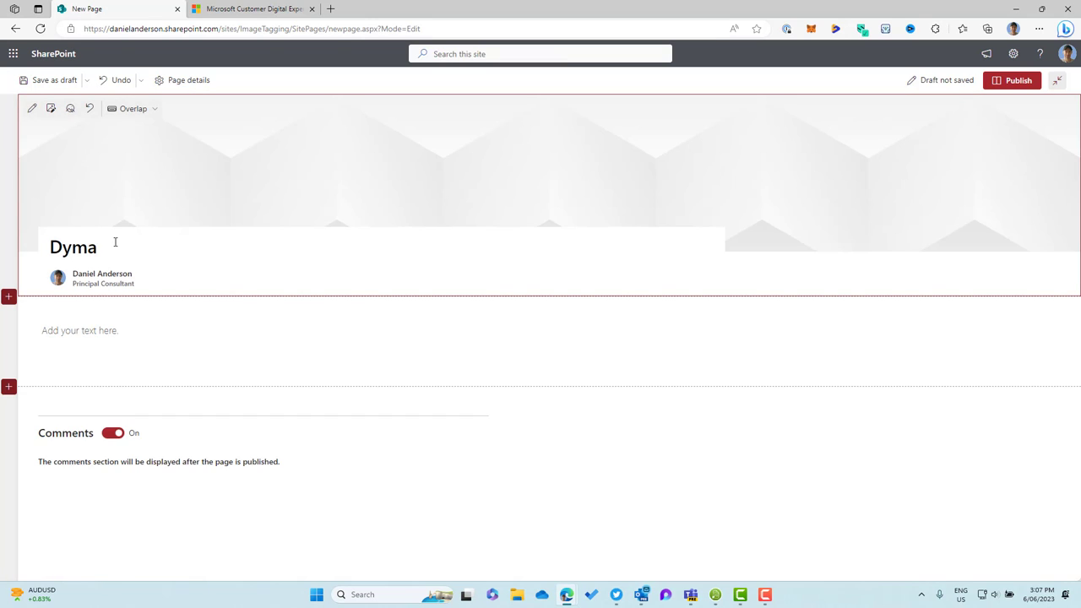
type("nic V")
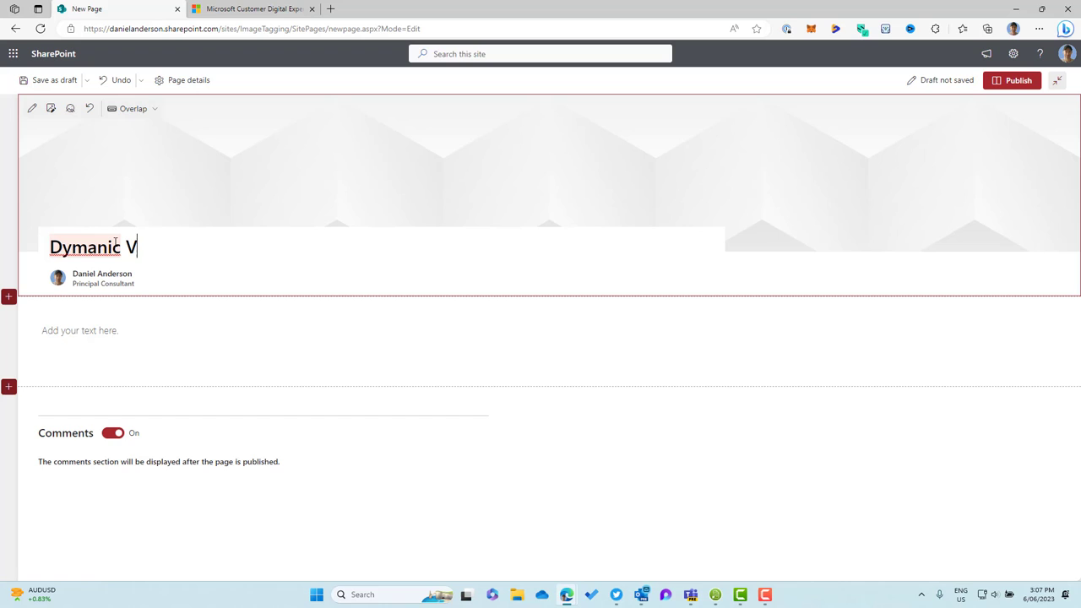
type("ideo")
left_click(78, 246)
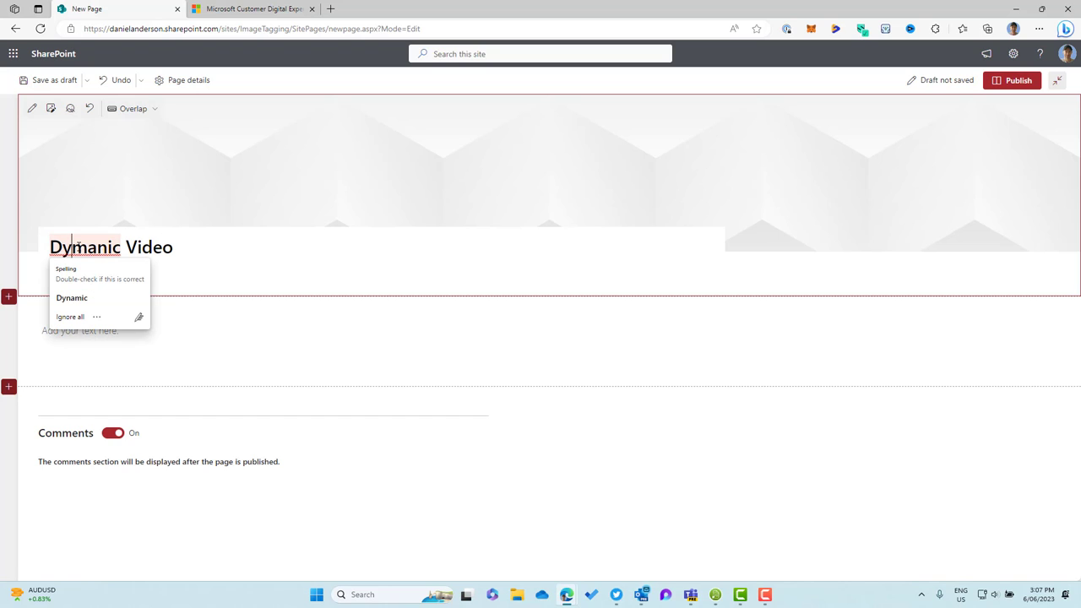
type("namic")
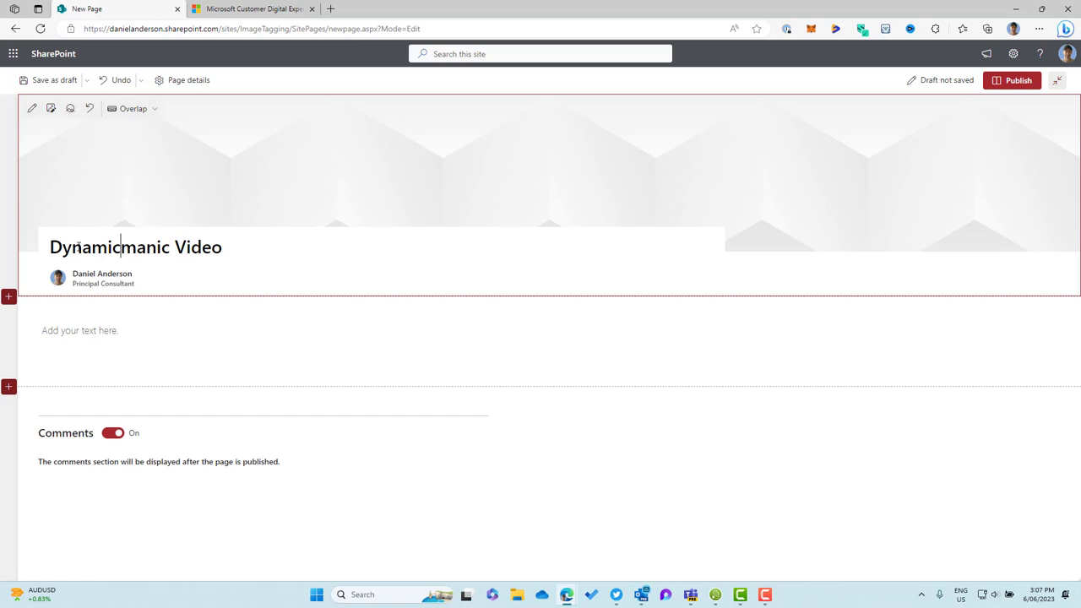
key("Delete")
key("Delete")
key("Delete")
key("Delete")
key("Delete")
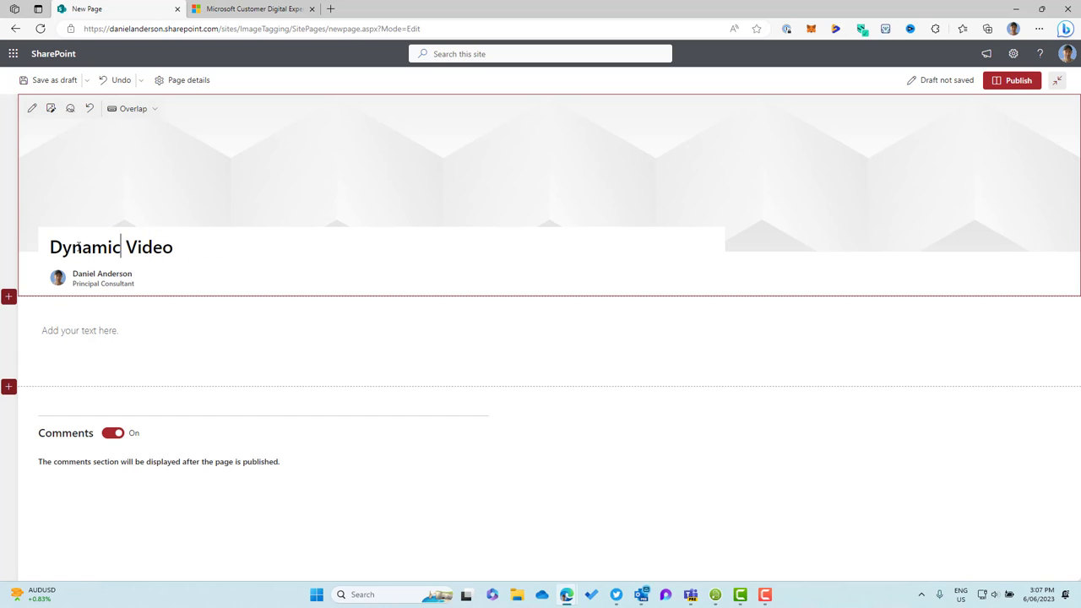
- Replace the empty Text web part with a List web part showing Video List
left_click(159, 336)
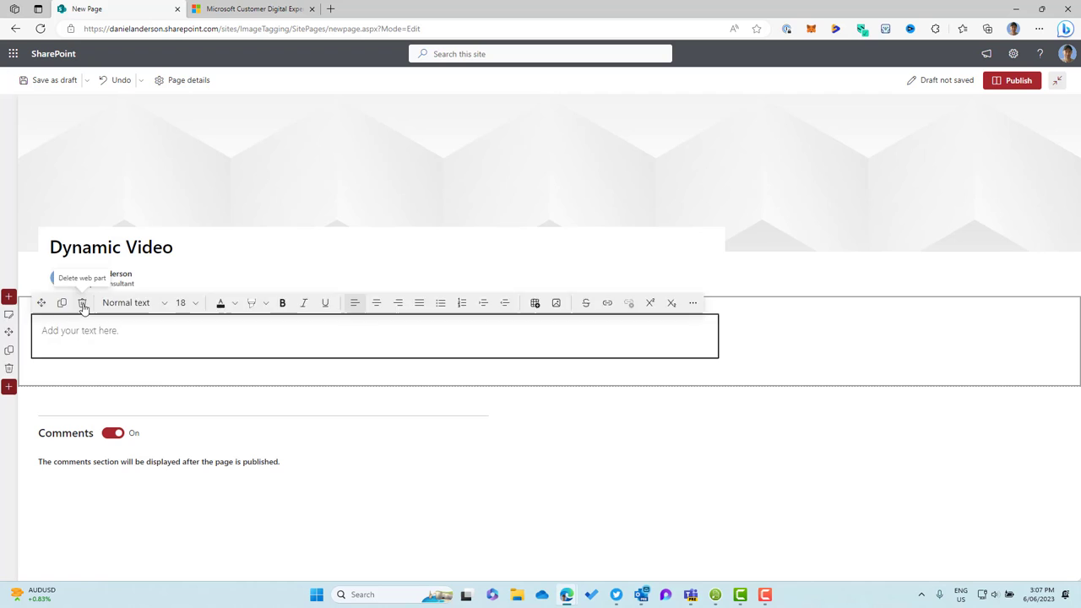
left_click(82, 302)
left_click(375, 307)
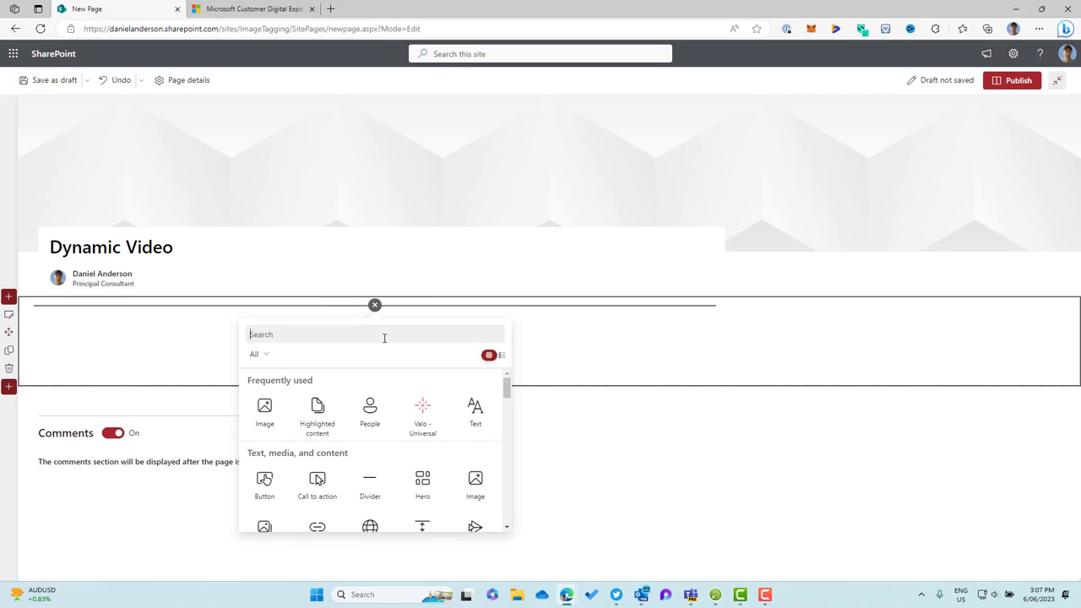
type("list")
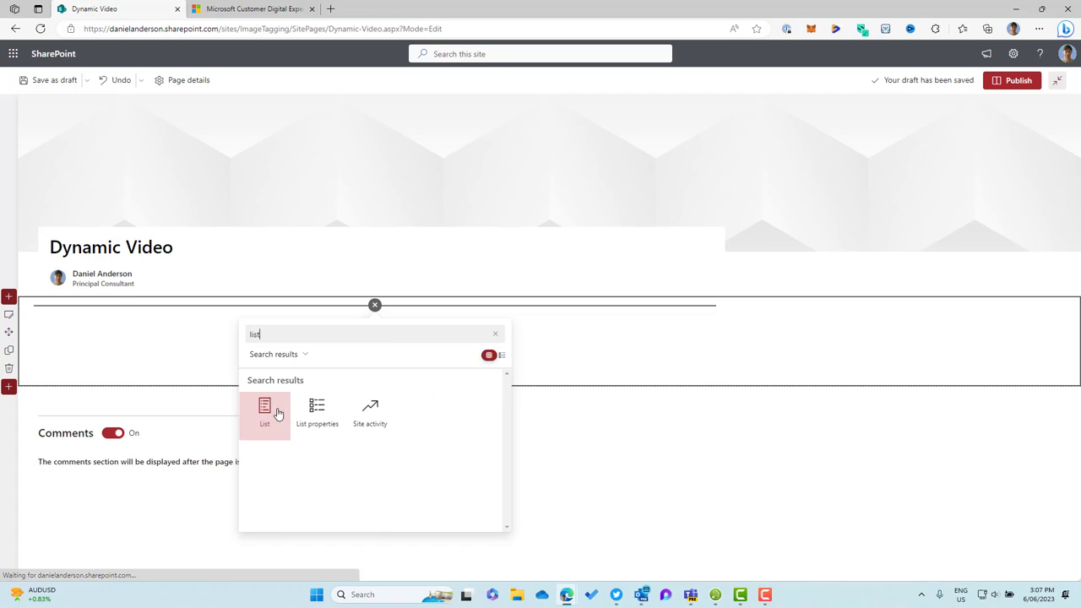
left_click(278, 414)
left_click(199, 454)
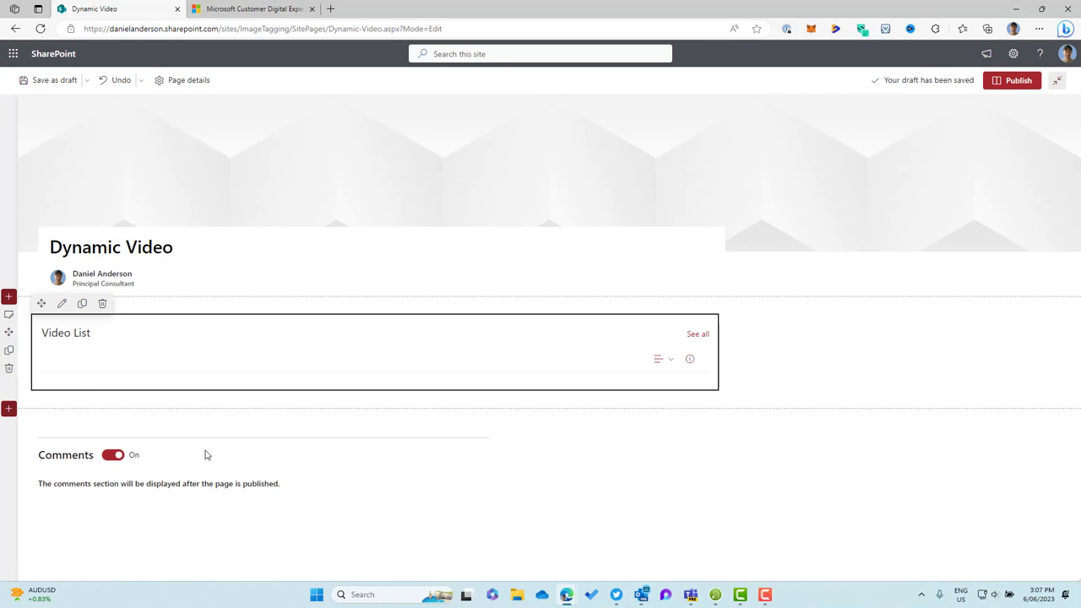
- Hide the list web part's command bar and See all link, and apply
left_click(63, 305)
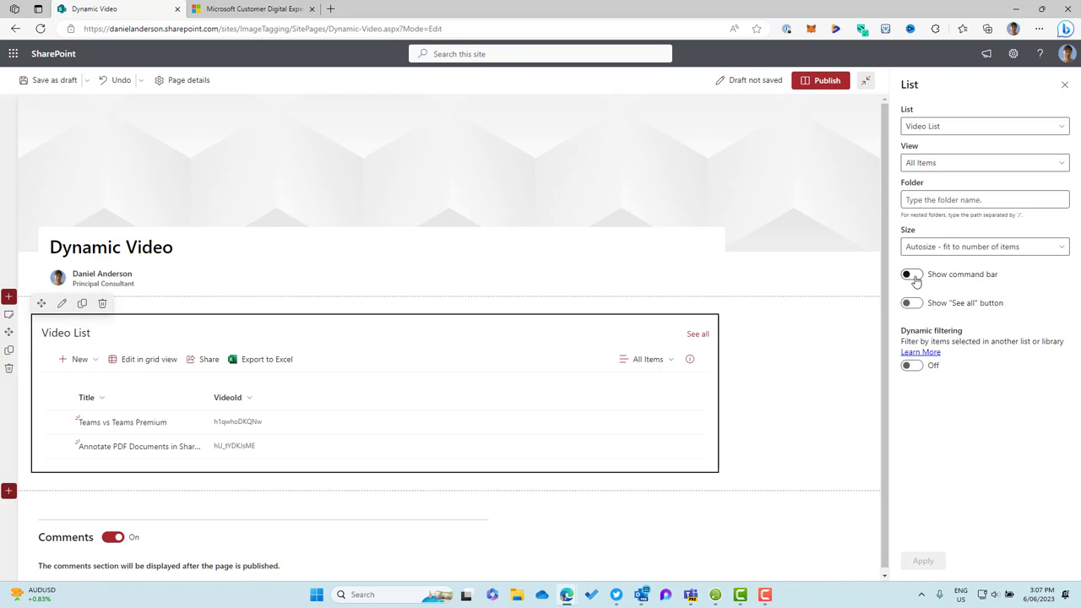
left_click(912, 275)
left_click(912, 302)
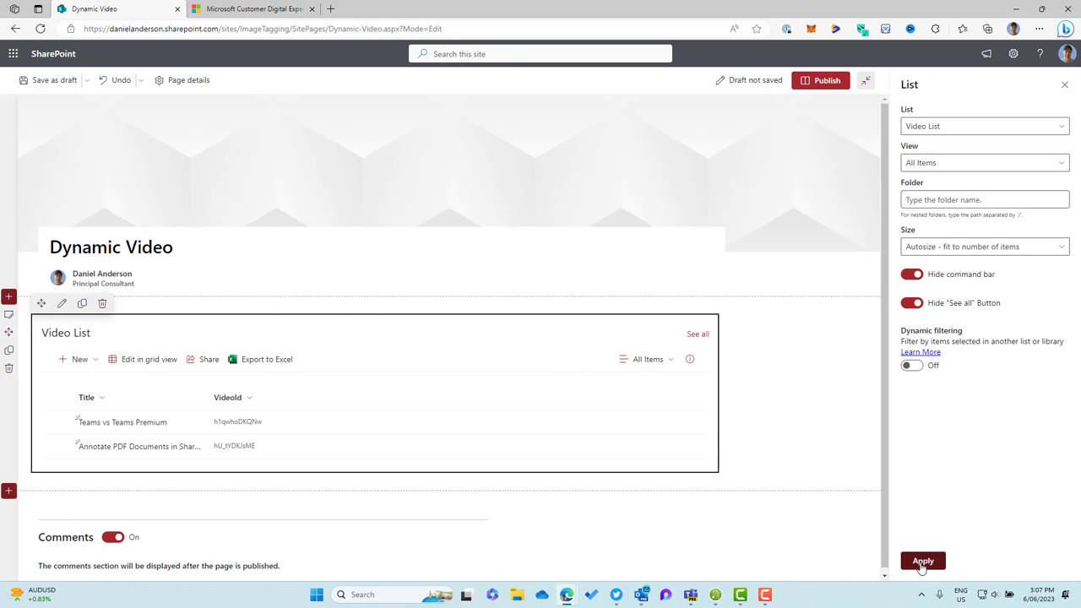
left_click(923, 562)
left_click(374, 457)
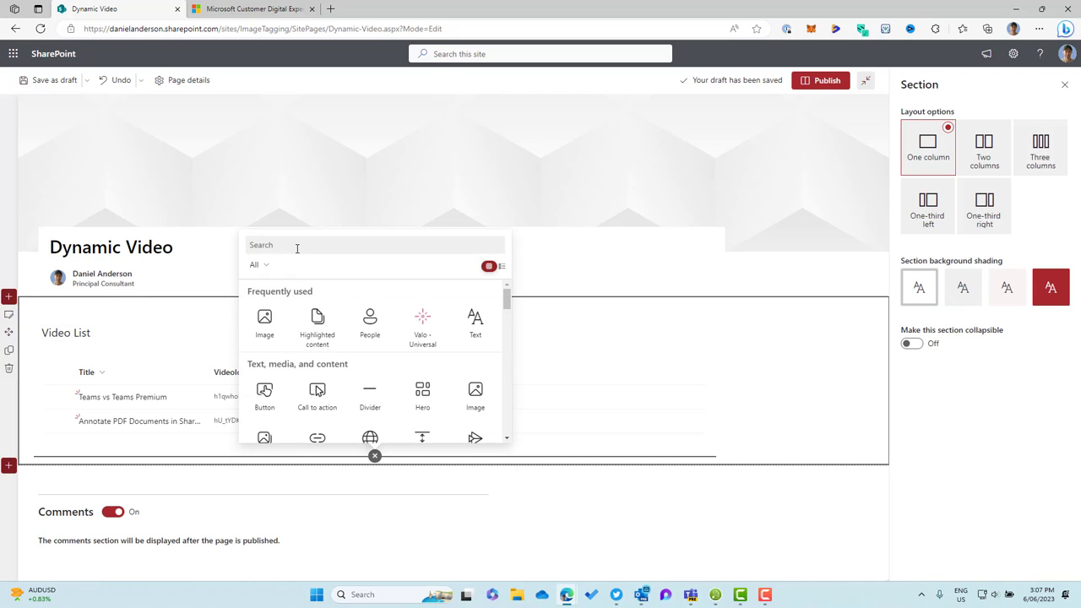
- Insert an Embed web part below the list and connect it to Video List as its source
type("emb")
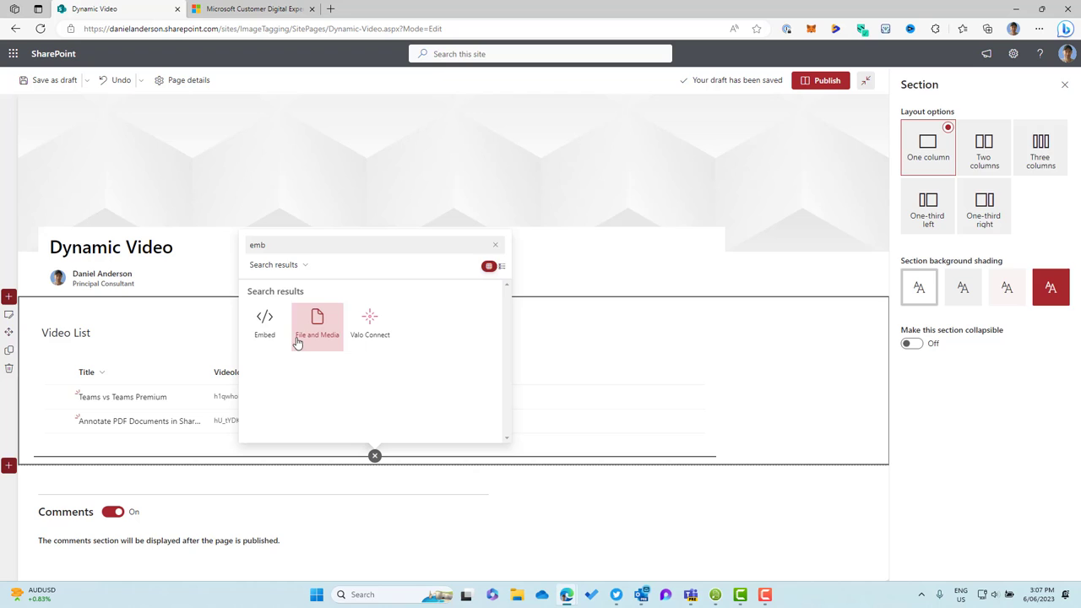
left_click(267, 338)
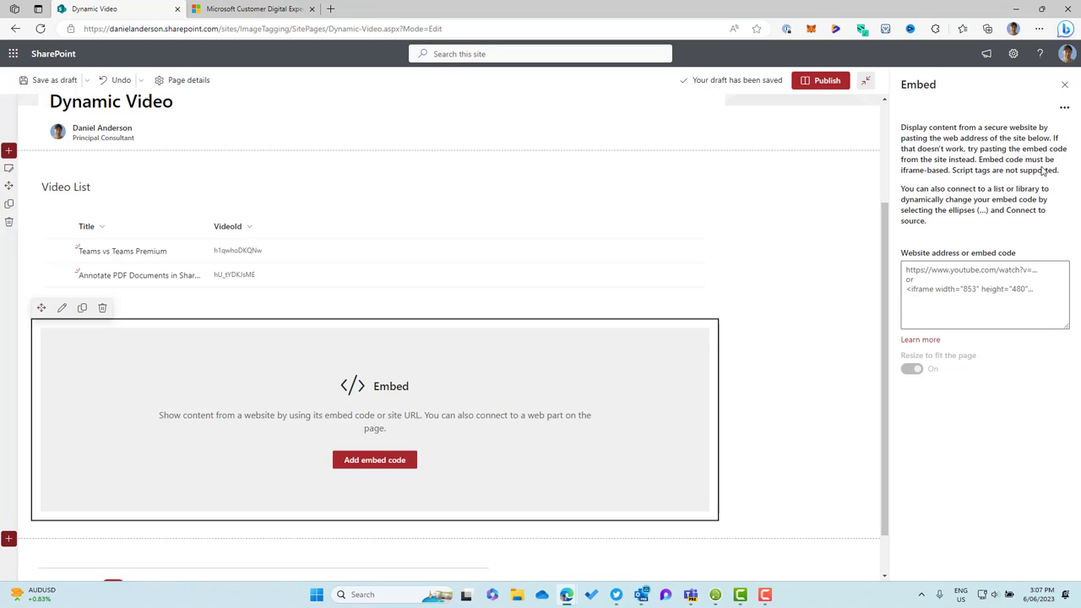
left_click(1064, 109)
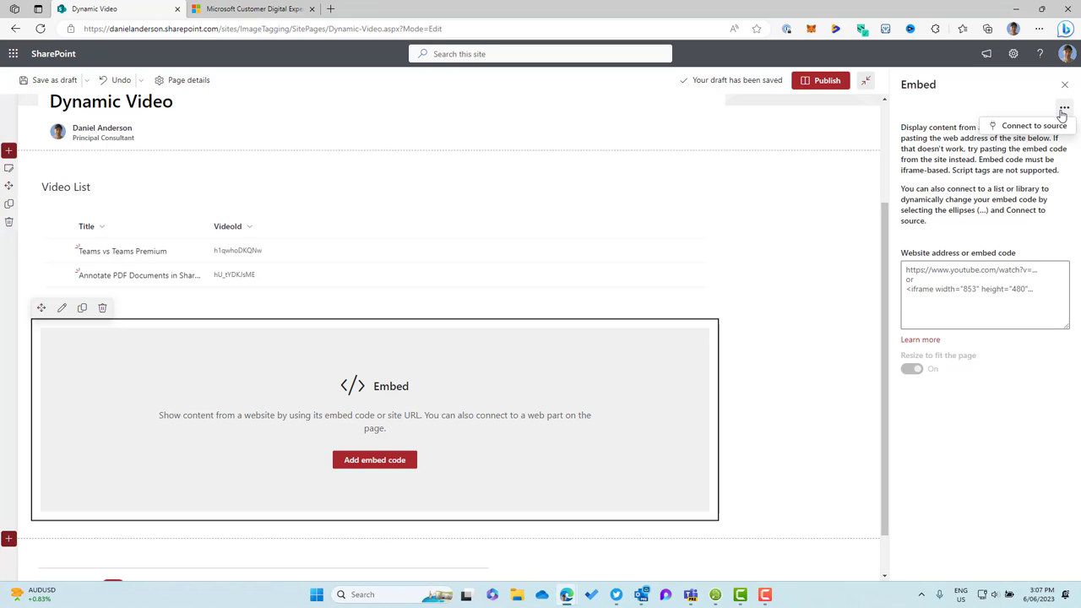
left_click(1053, 126)
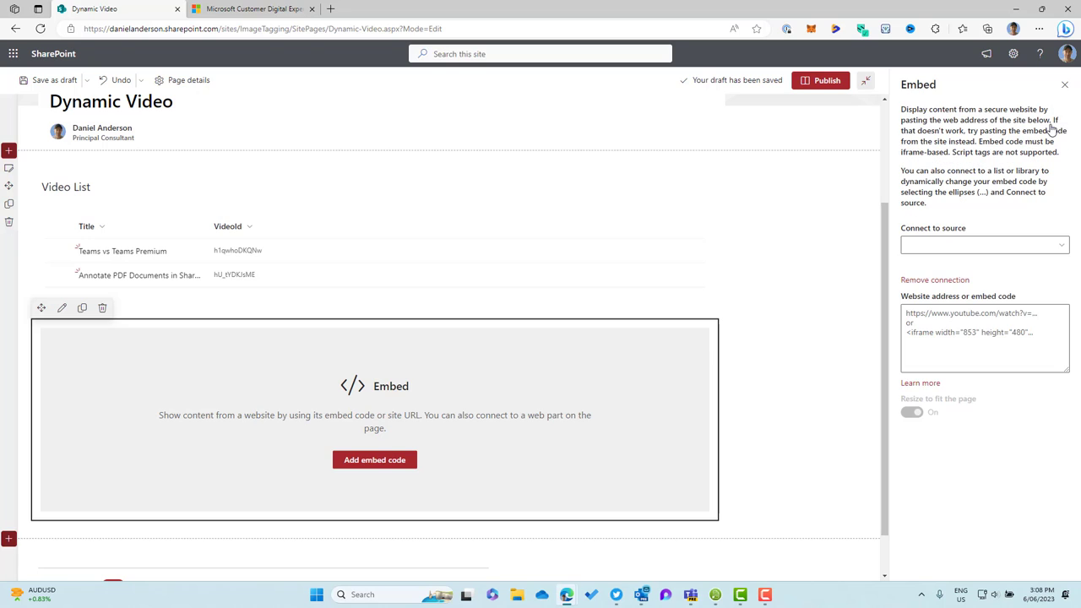
left_click(1001, 248)
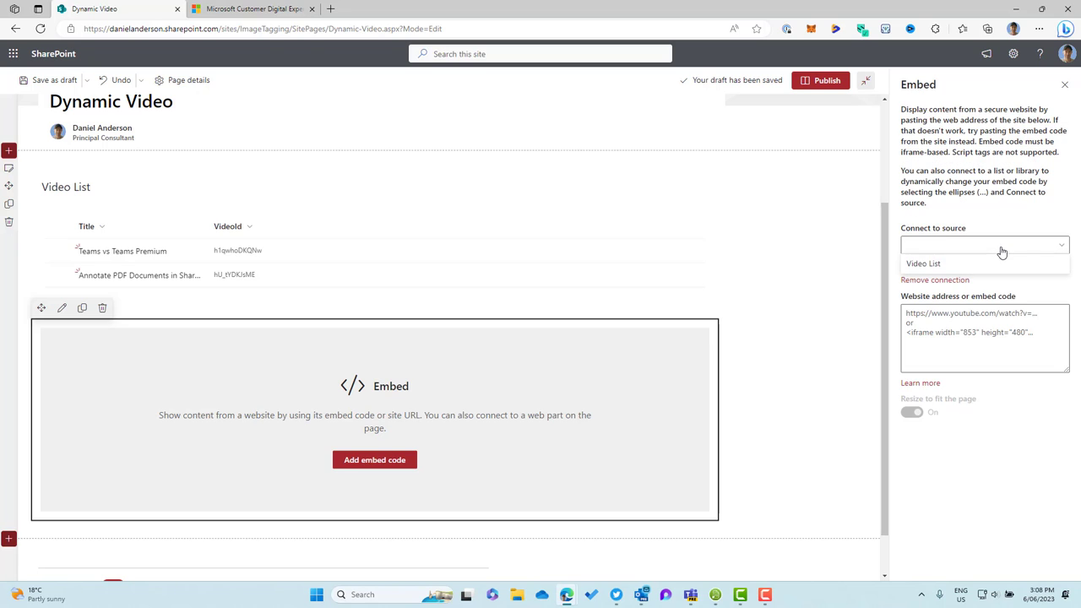
left_click(934, 267)
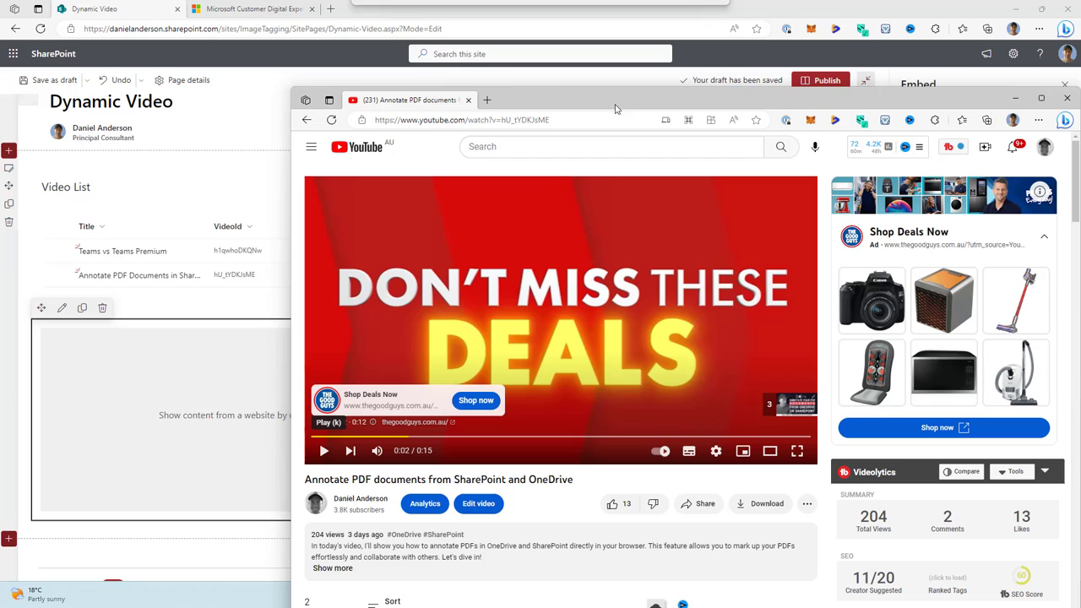
- Select the YouTube address up to 'watch?v=', then move the YouTube window aside
left_click_drag(502, 120, 570, 120)
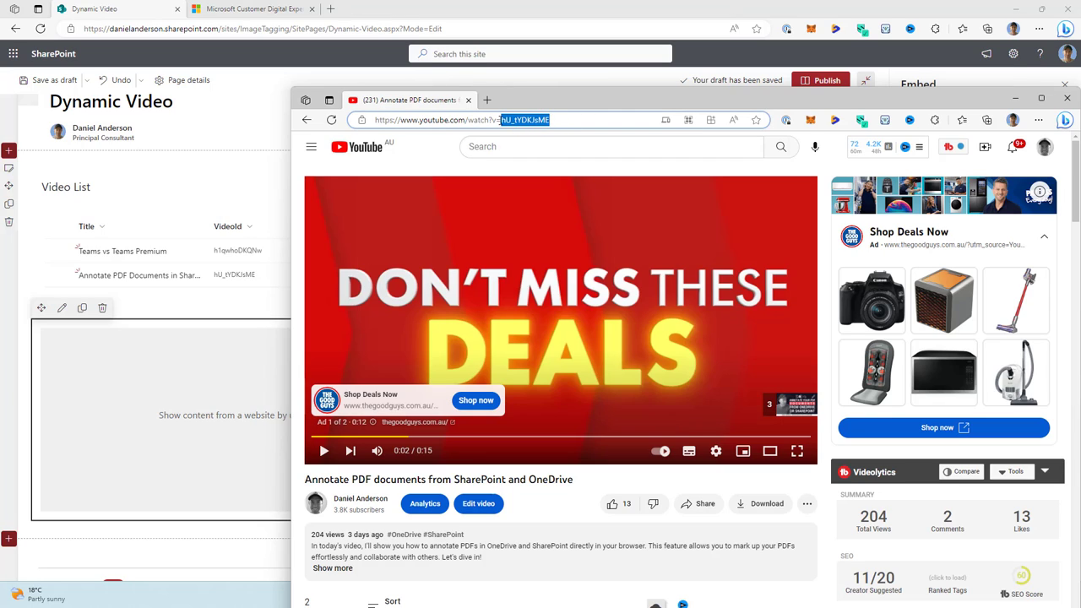
left_click(502, 120)
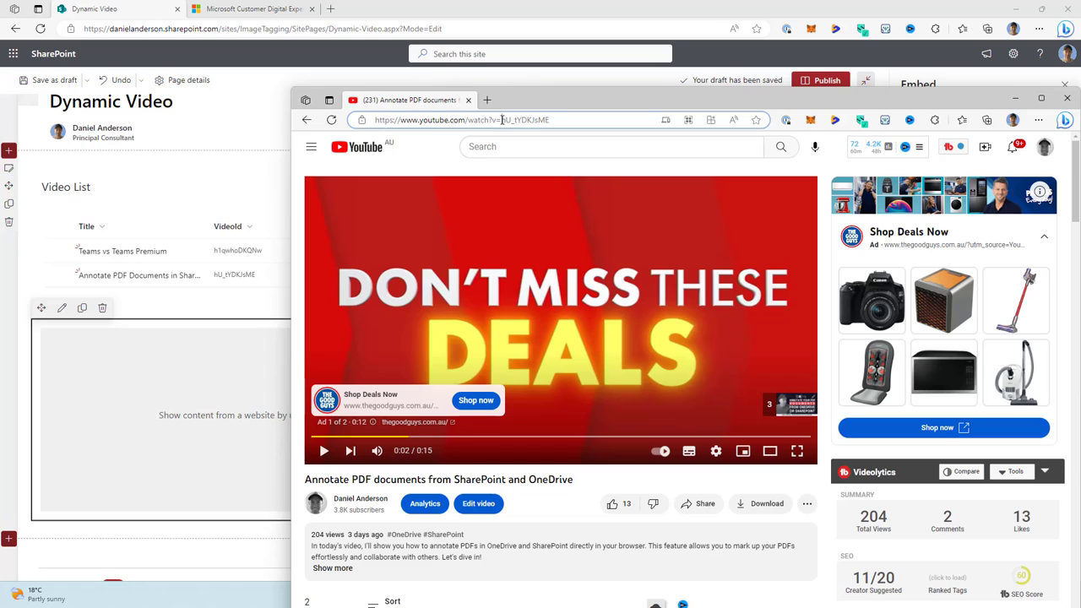
left_click_drag(502, 120, 355, 120)
key("ctrl+c")
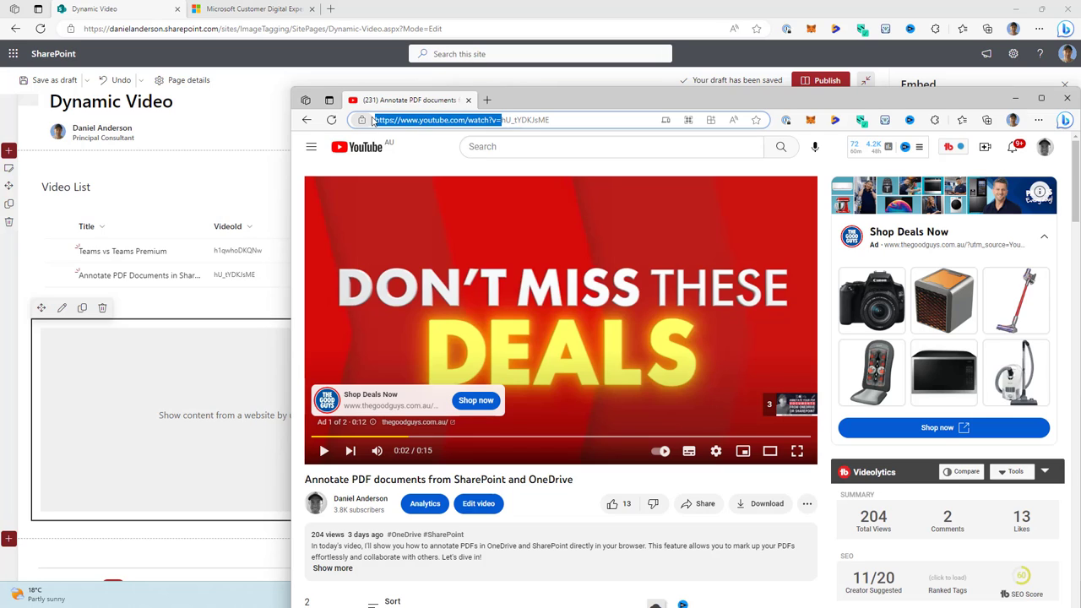
left_click_drag(578, 105, 1080, 135)
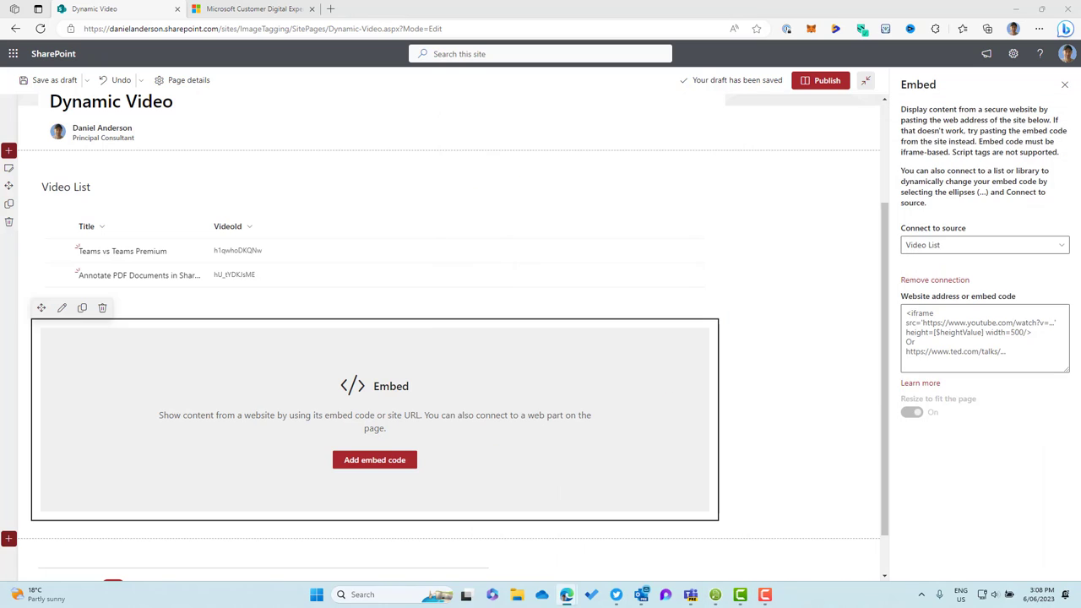
left_click(921, 328)
key("ctrl+v")
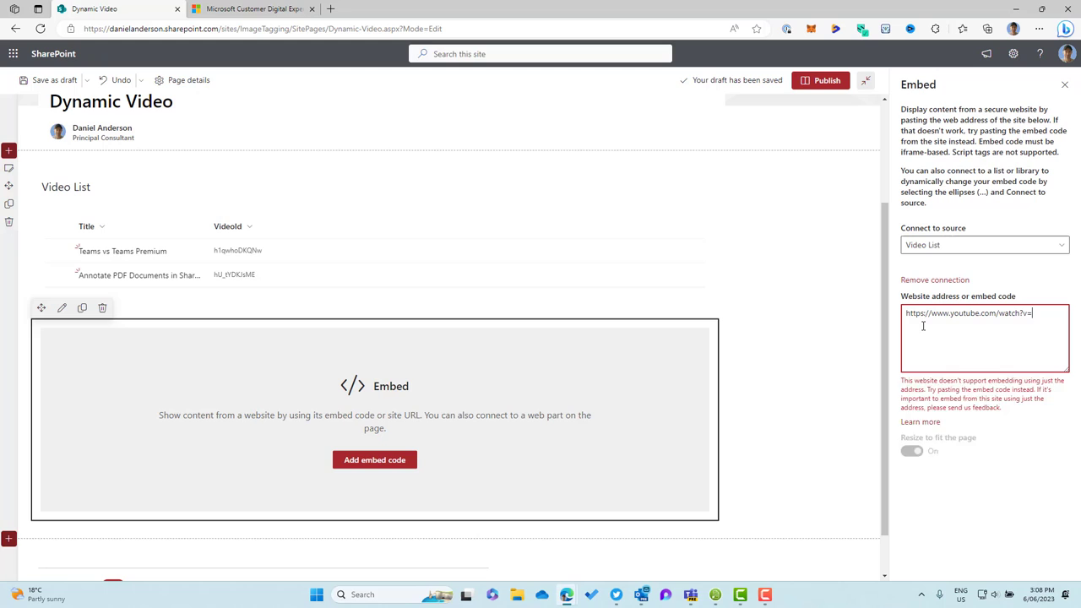
type("[")
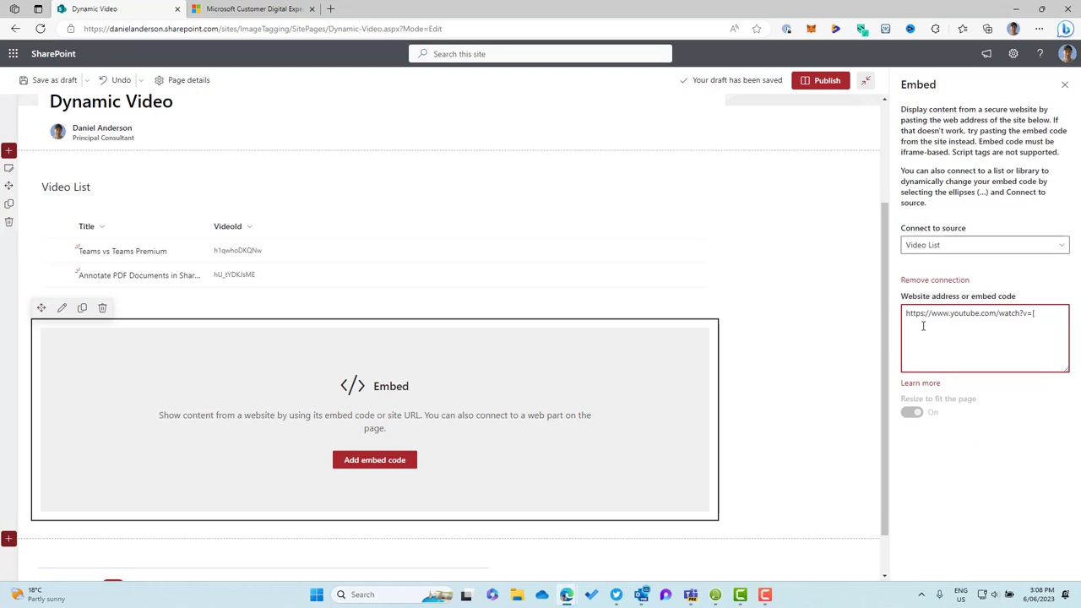
type("$]")
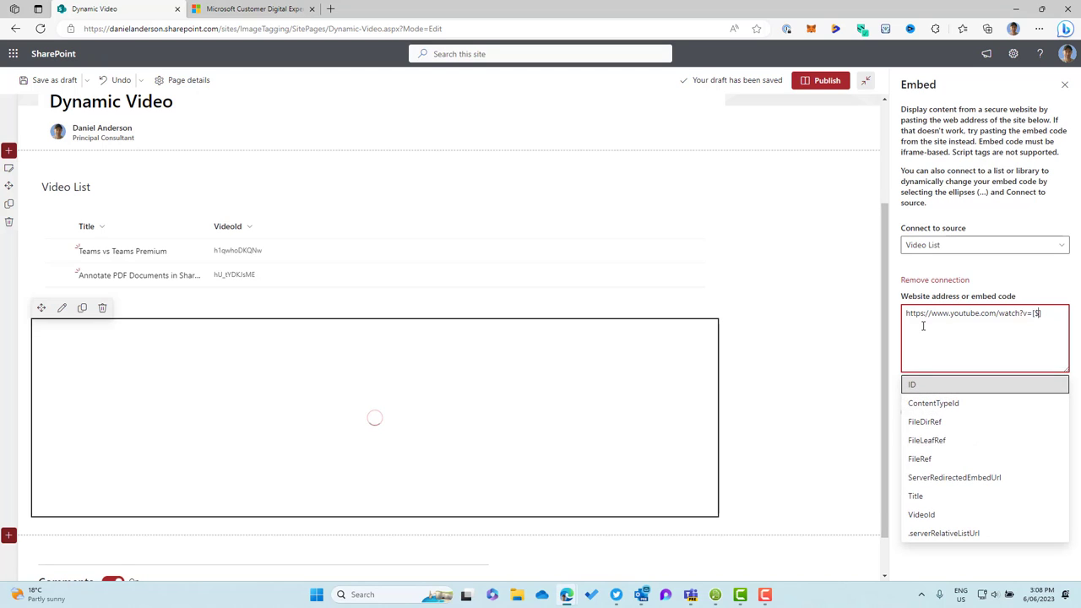
key("BackSpace")
key("BackSpace")
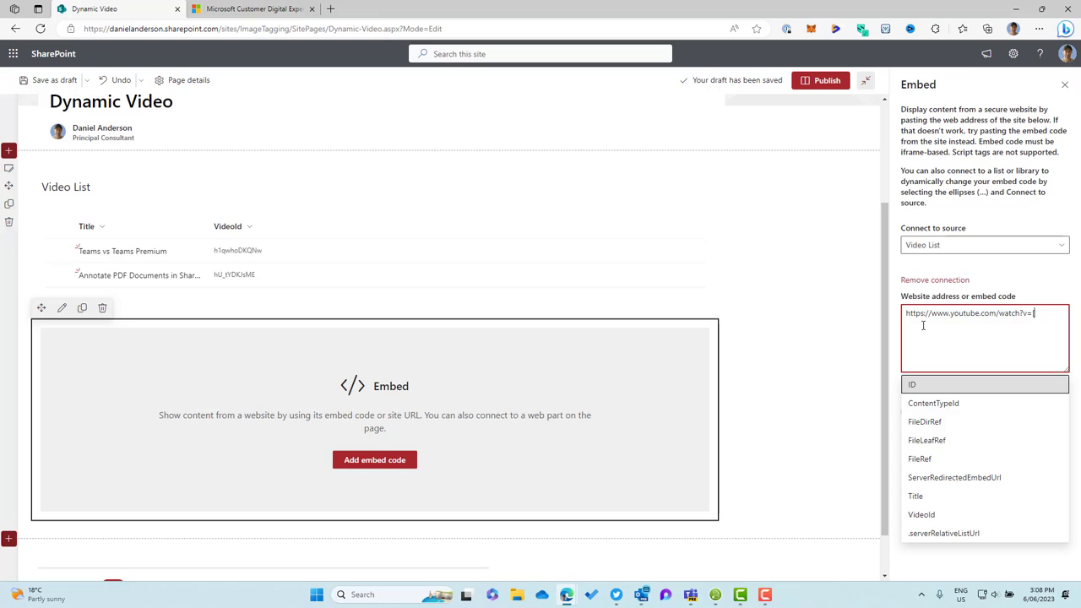
left_click(923, 515)
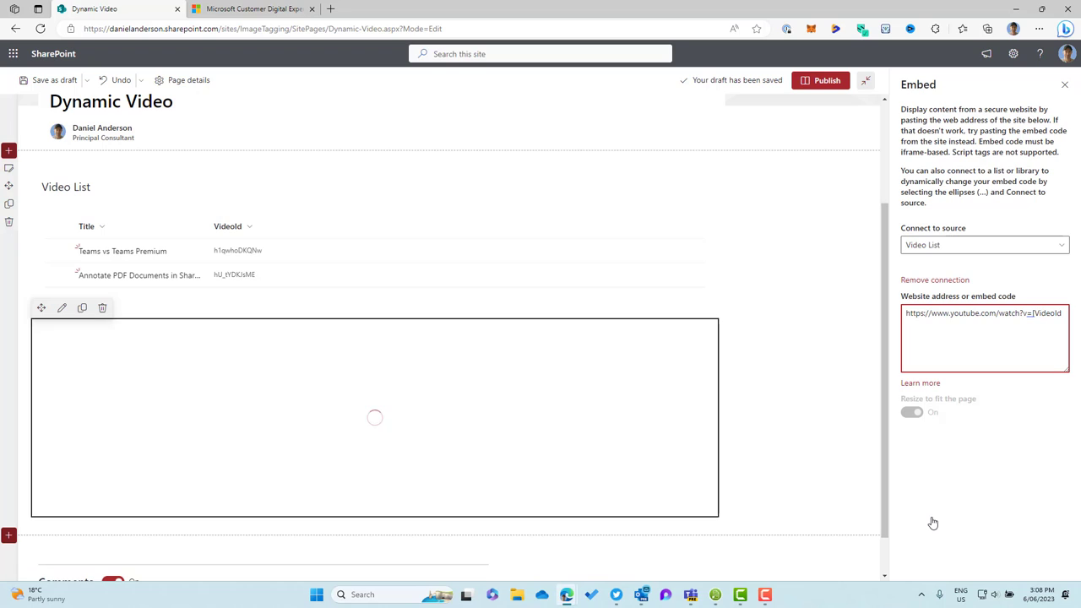
key("BackSpace")
type("[")
key("Escape")
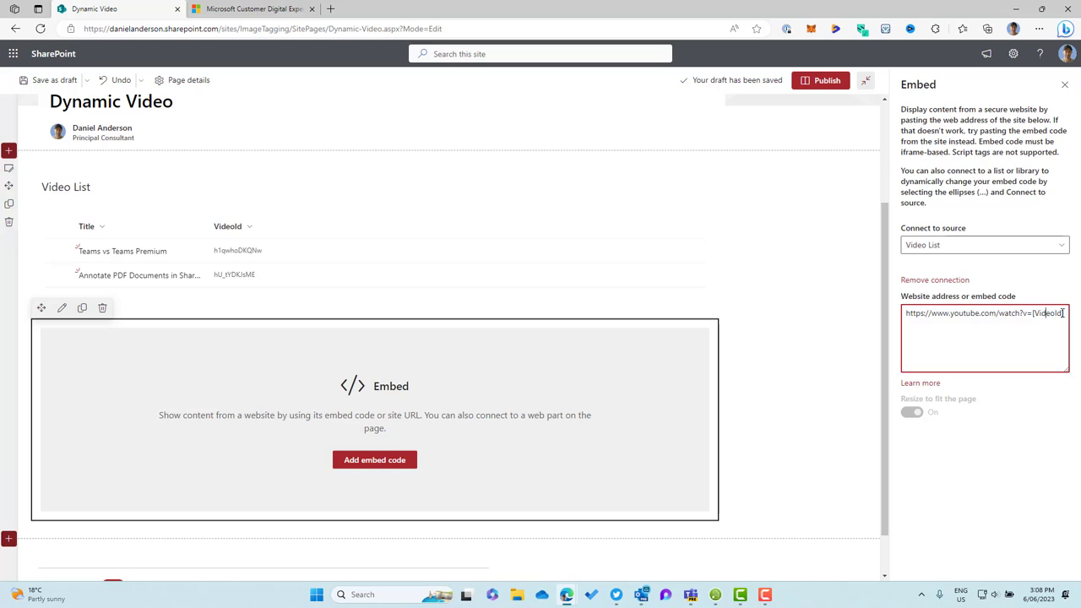
type("$")
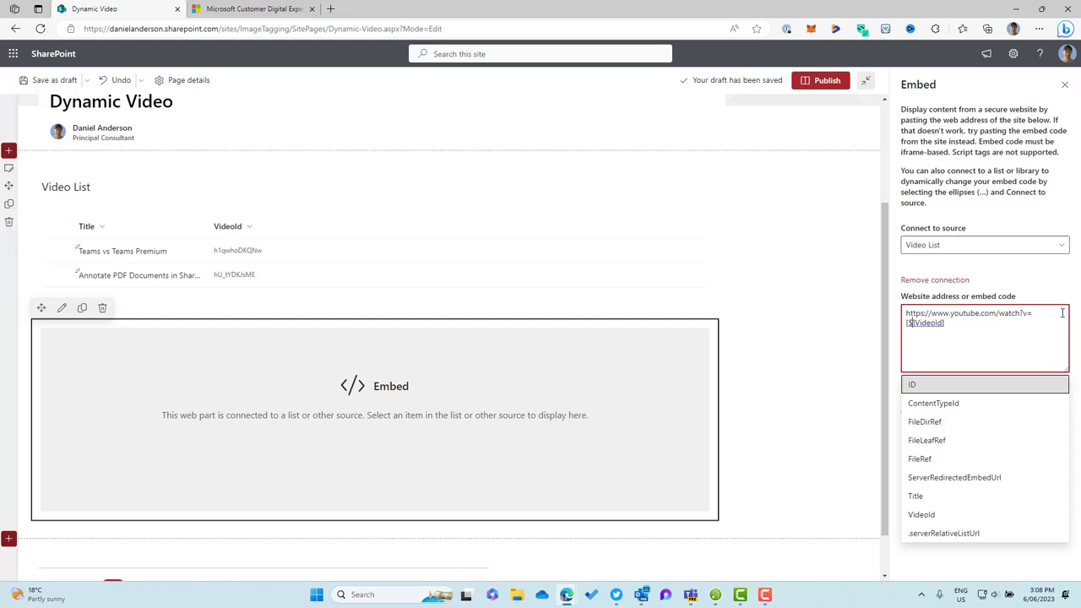
key("Escape")
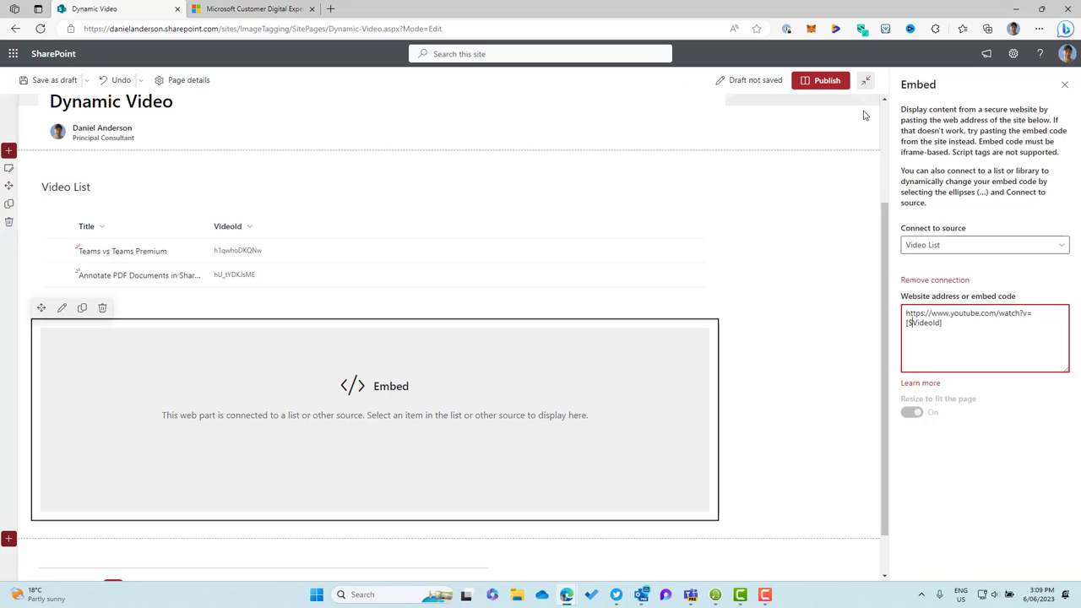
- Publish the Dynamic Video page and close the promotion and settings panes
left_click(820, 85)
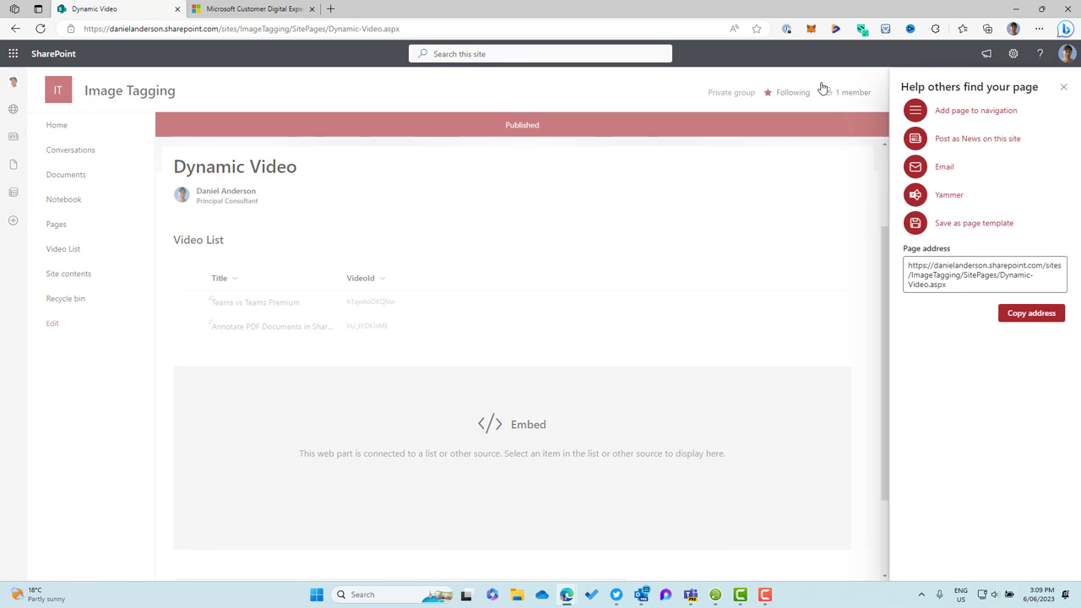
left_click(1064, 87)
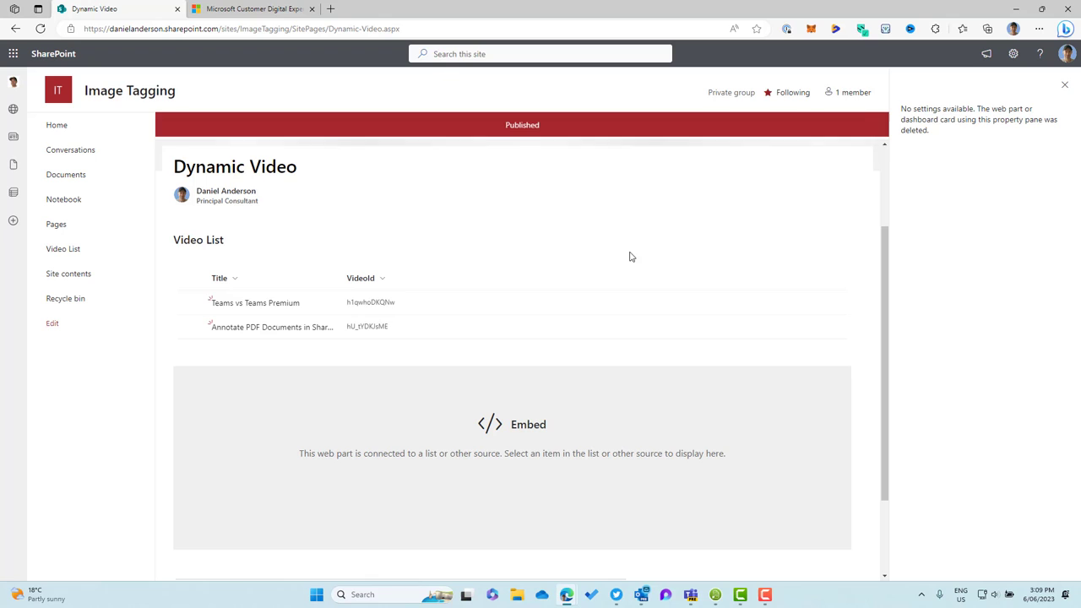
left_click(1065, 86)
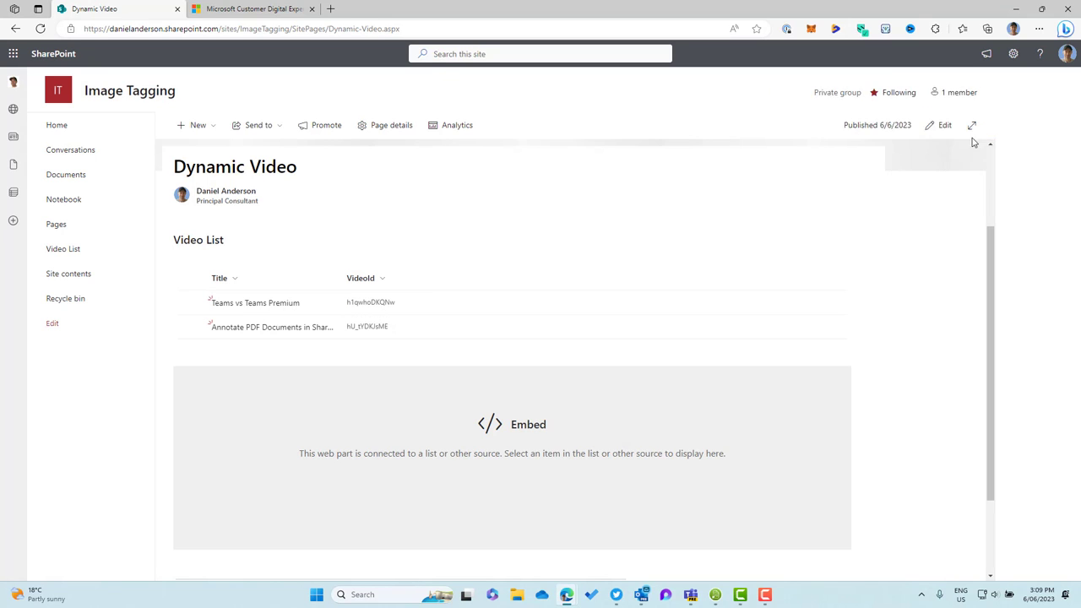
- Test rows Teams vs Teams Premium, then Annotate PDF Documents, after widening the Title column
left_click(191, 303)
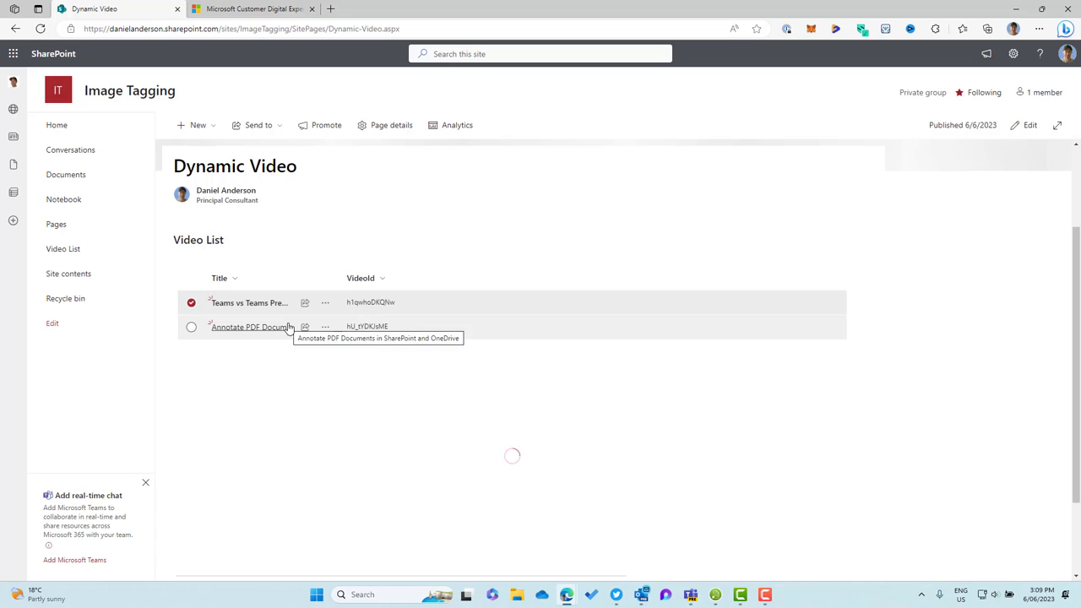
scroll(365, 338, "down", 1)
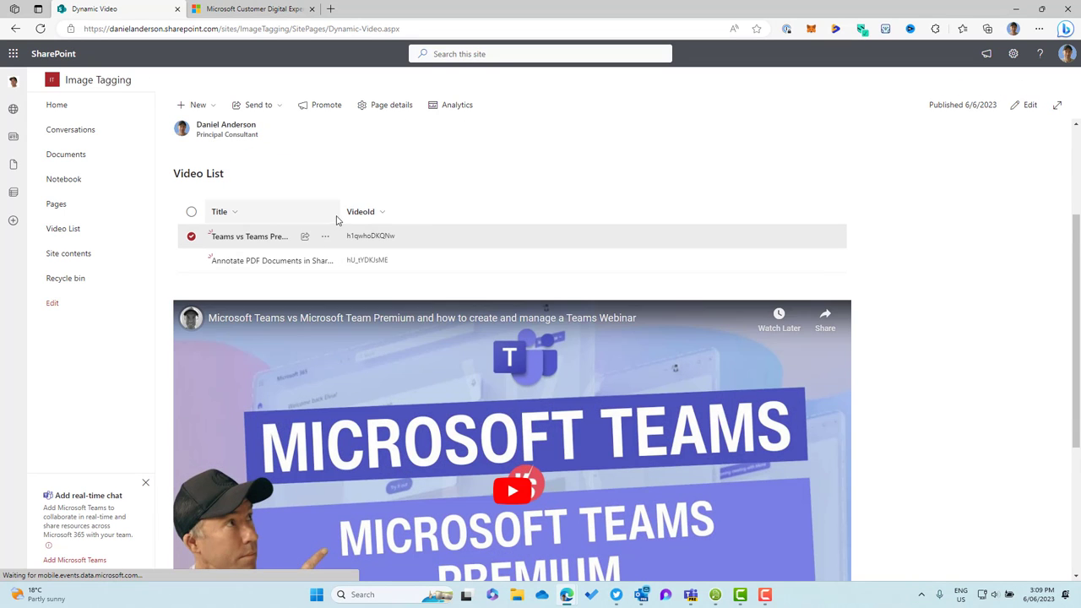
left_click_drag(339, 212, 475, 212)
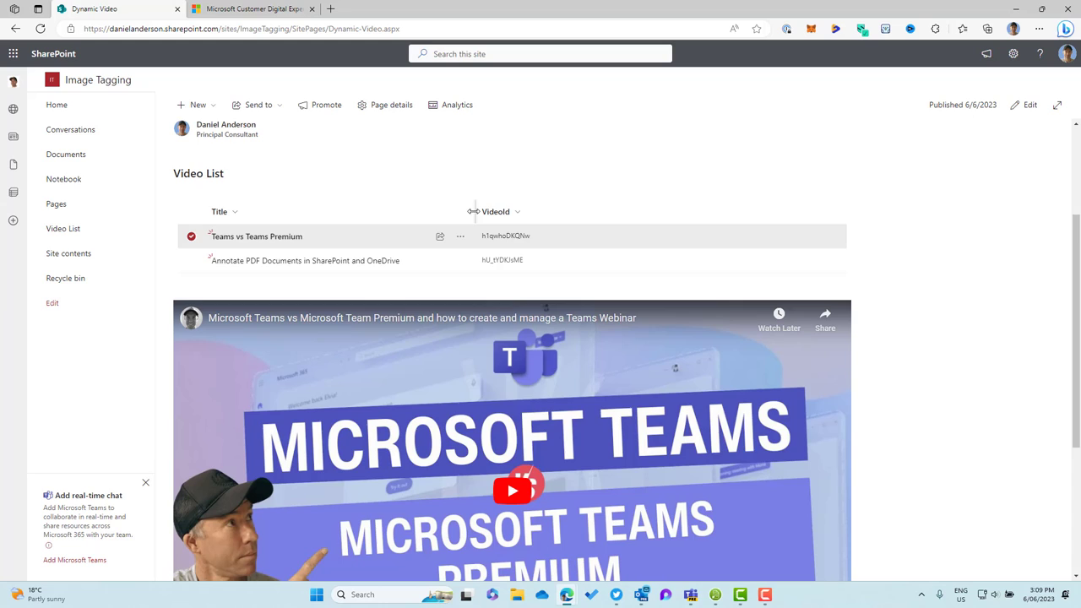
left_click(192, 262)
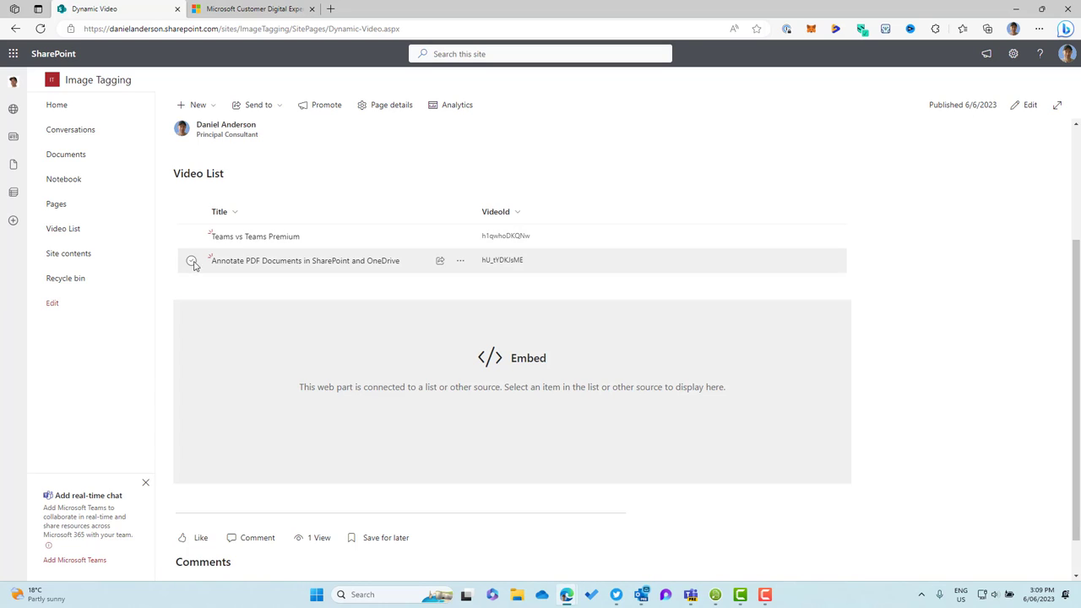
left_click(192, 262)
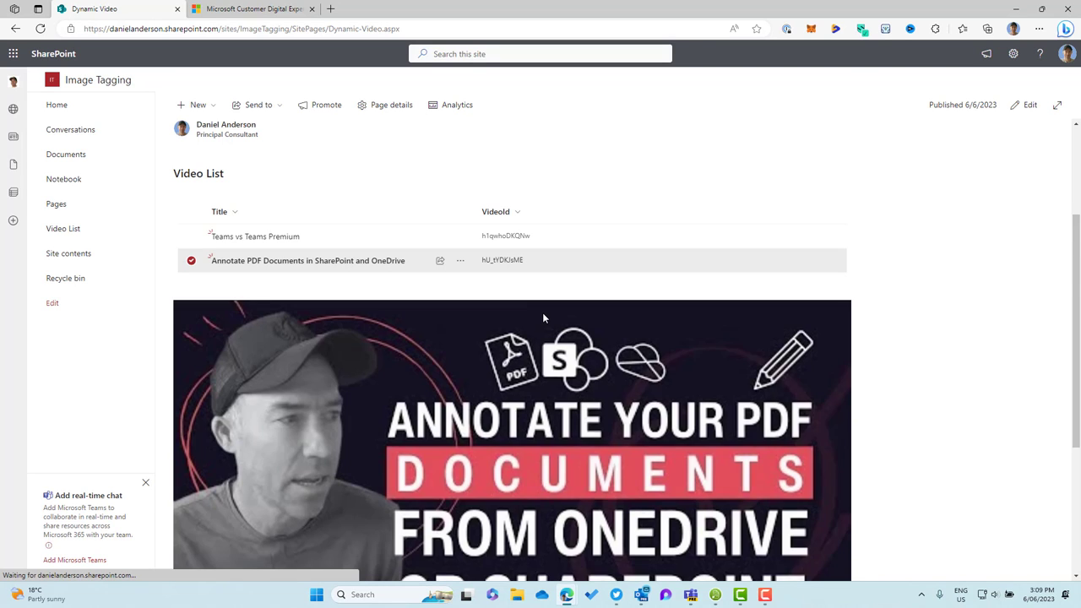
scroll(544, 316, "down", 2)
scroll(543, 317, "up", 1)
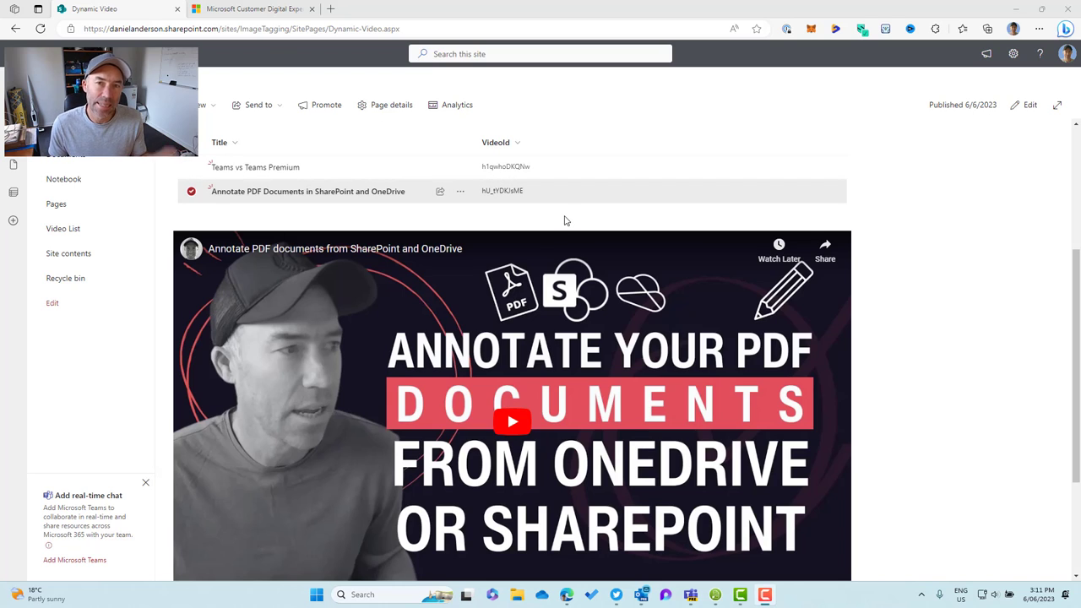
- Confirm the List web part shows the All Items view, then republish the page
left_click(1024, 109)
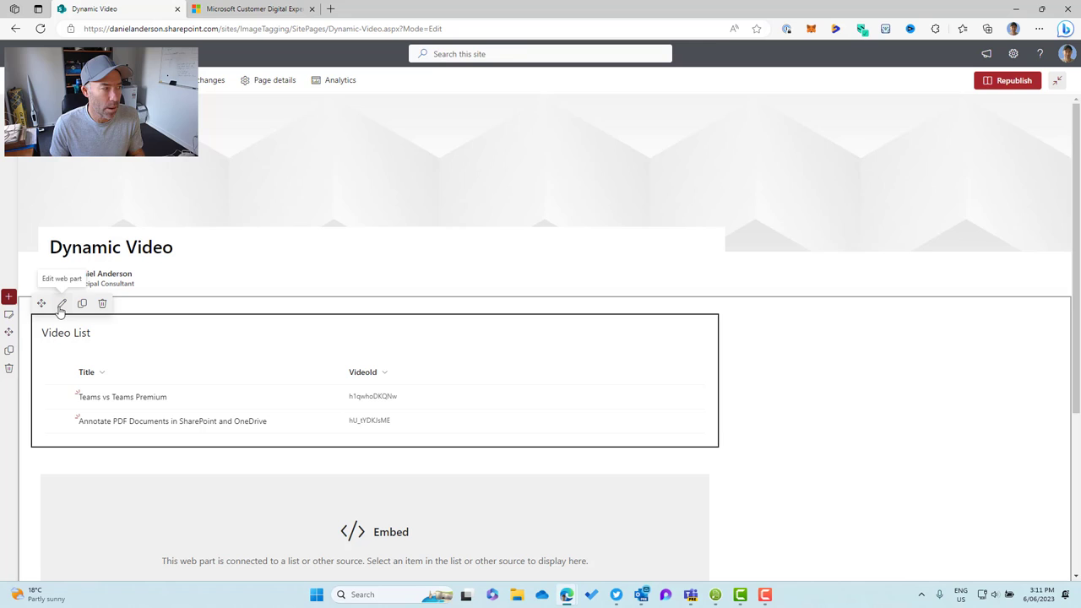
left_click(62, 304)
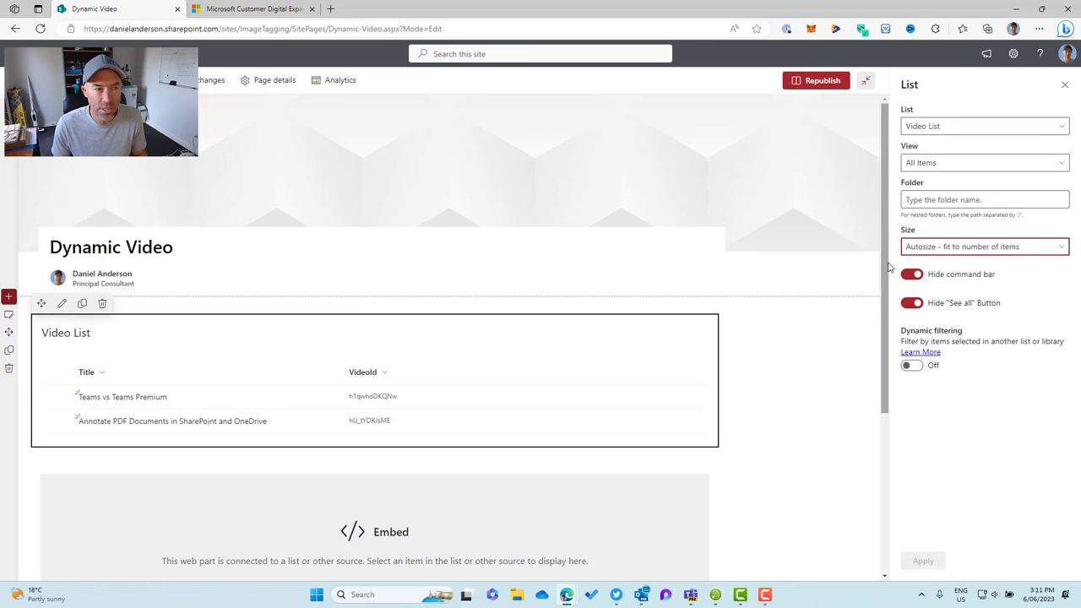
left_click(946, 164)
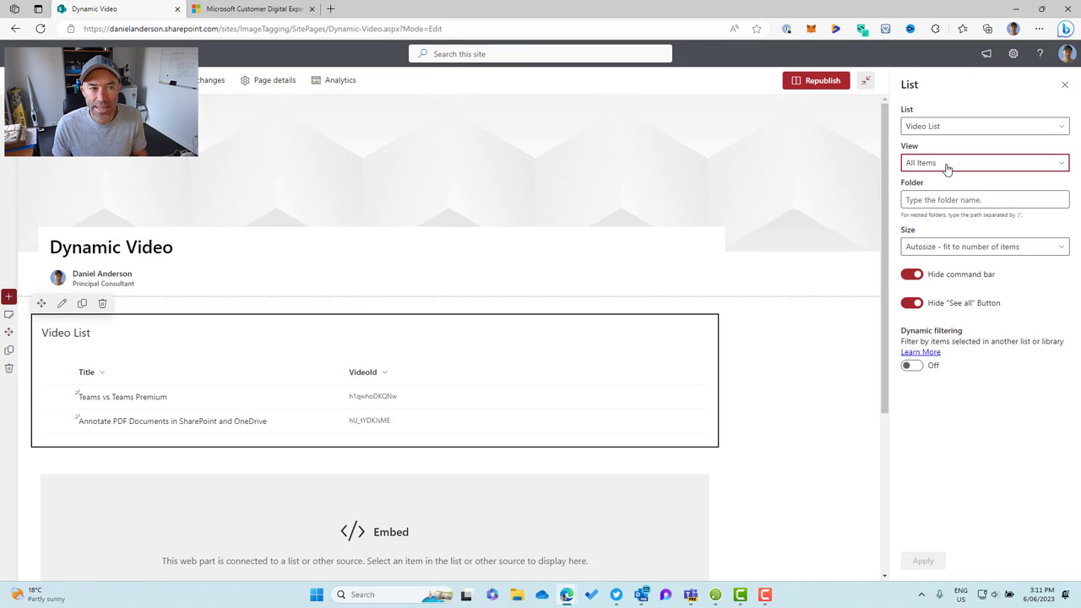
left_click(816, 83)
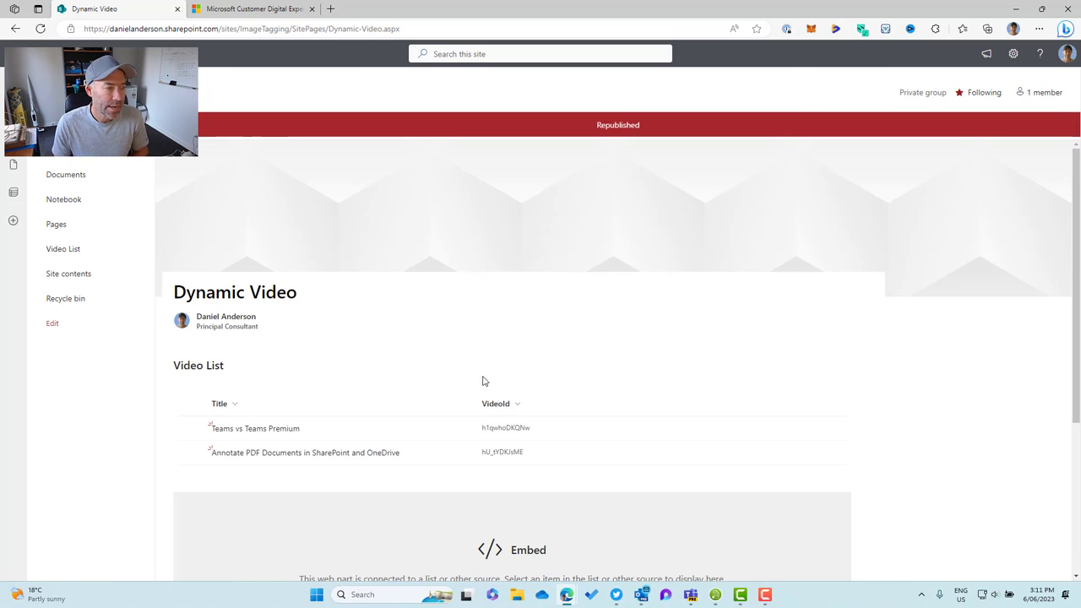
scroll(504, 379, "down", 2)
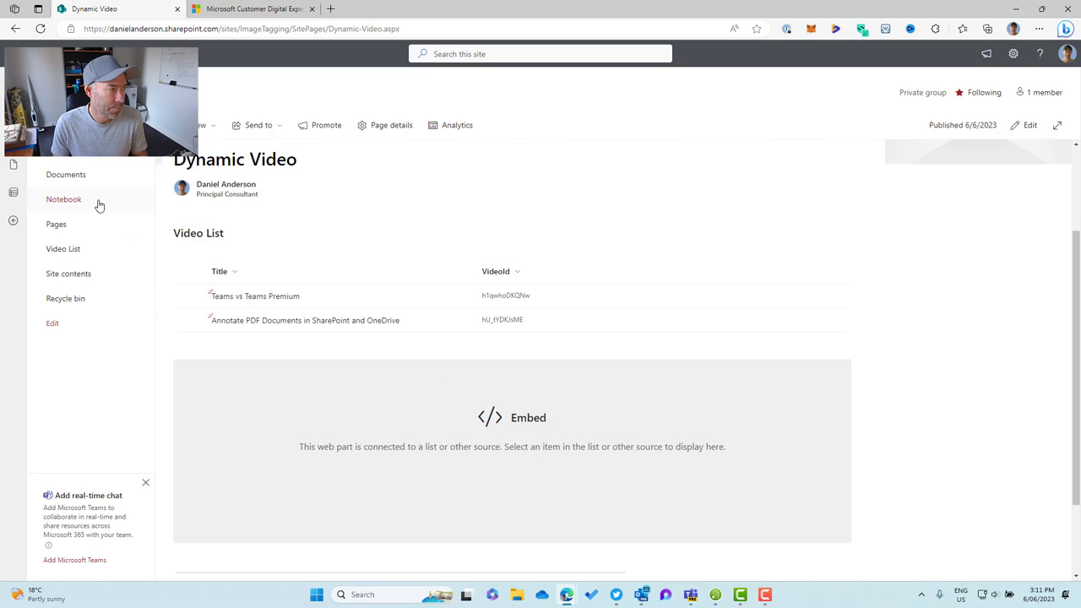
- Create a new Video List view named 'No Id'
left_click(84, 177)
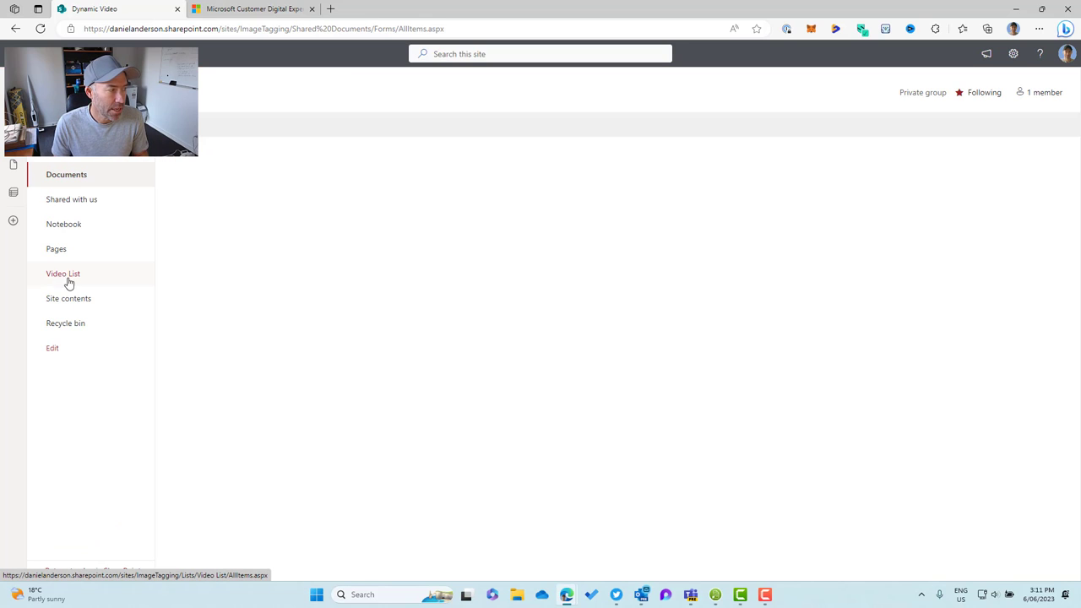
left_click(68, 279)
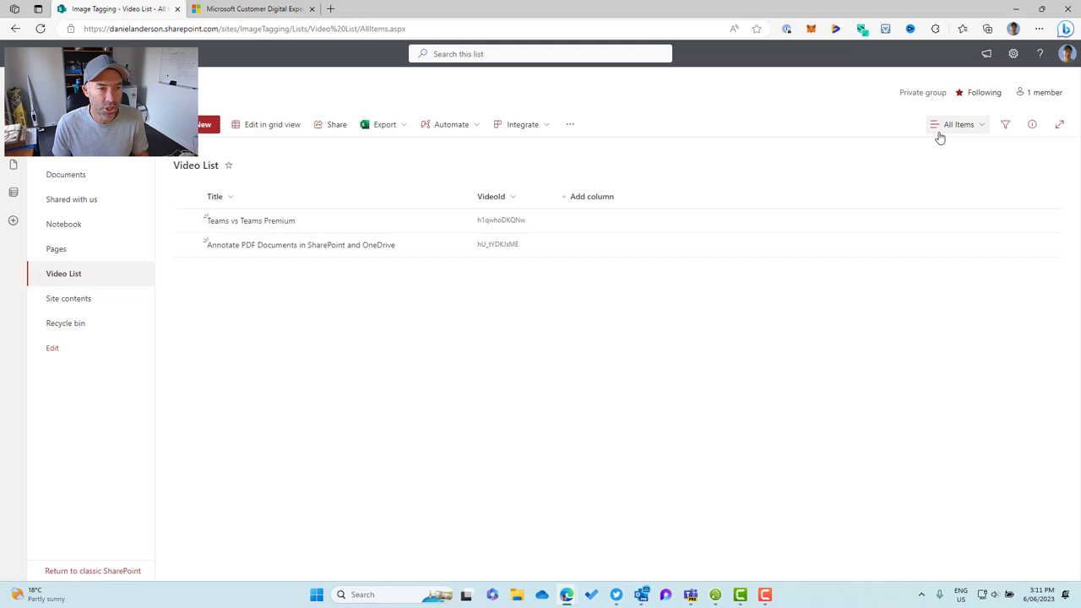
left_click(957, 127)
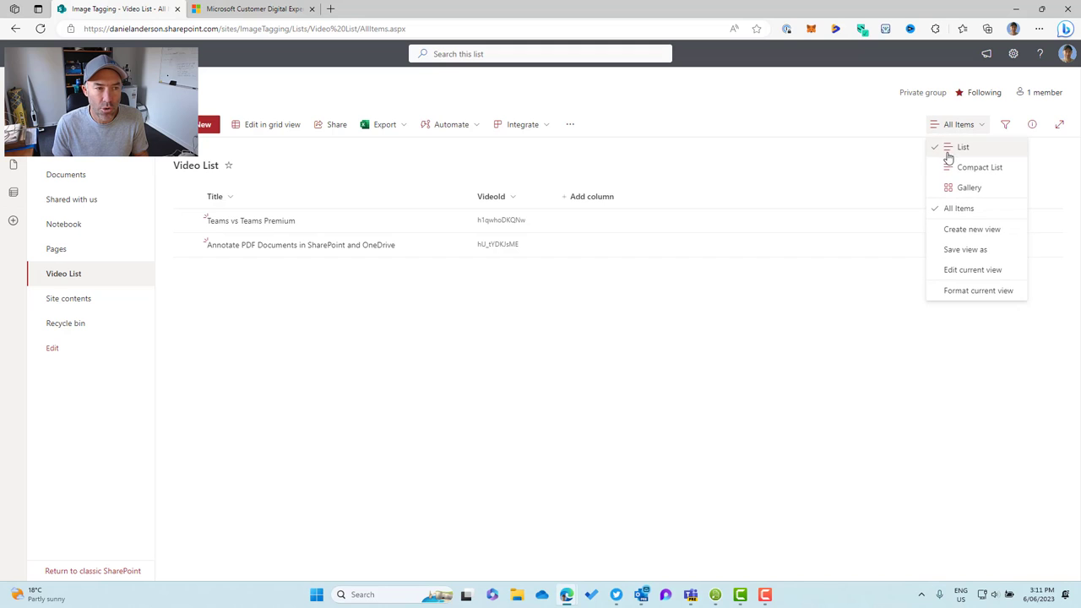
left_click(962, 230)
left_click(506, 266)
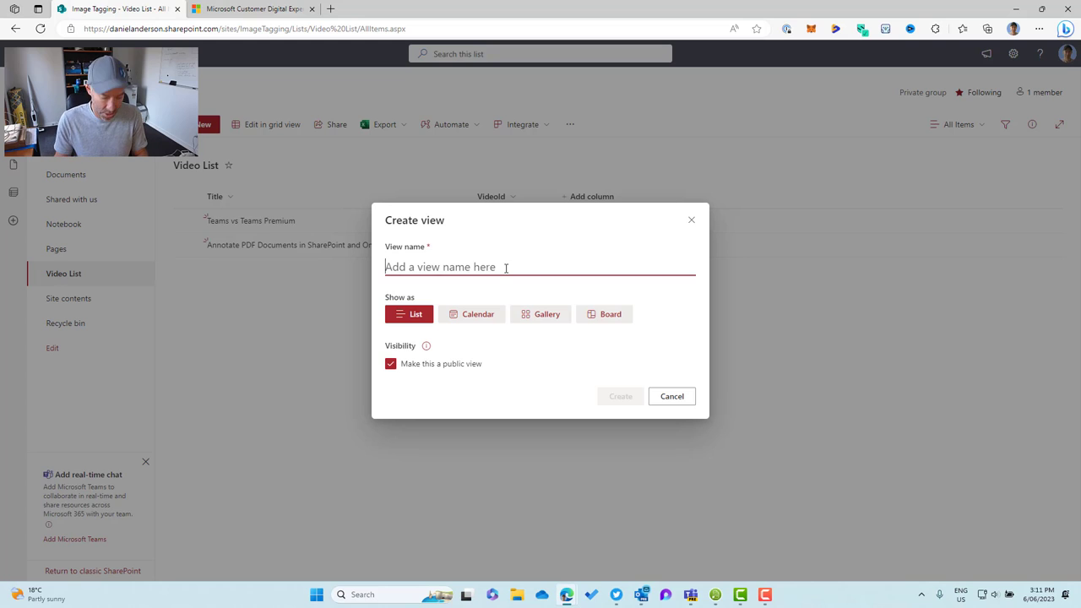
type("No Id")
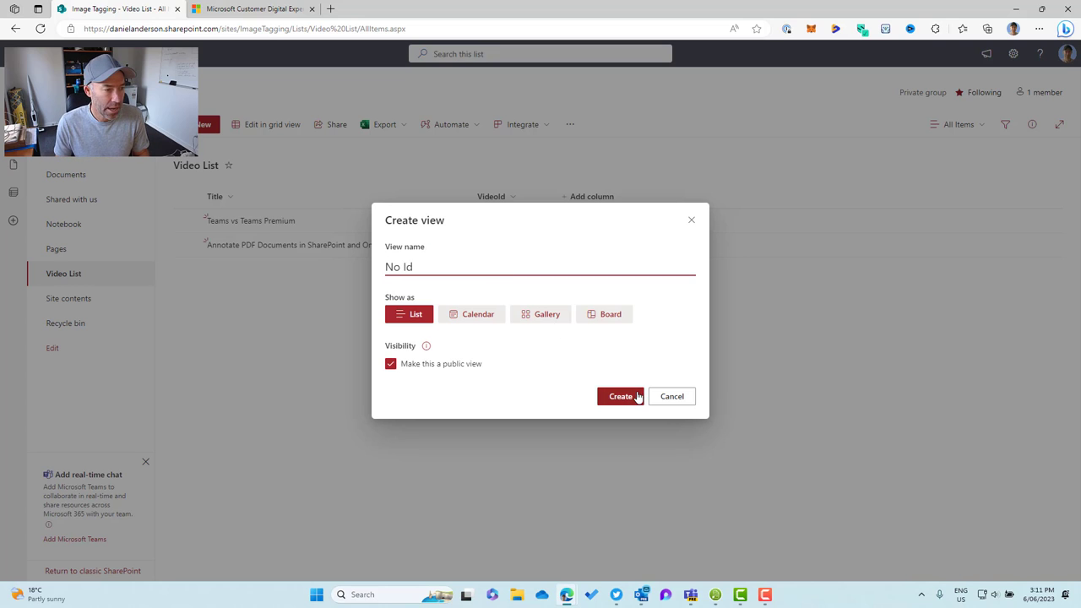
left_click(638, 396)
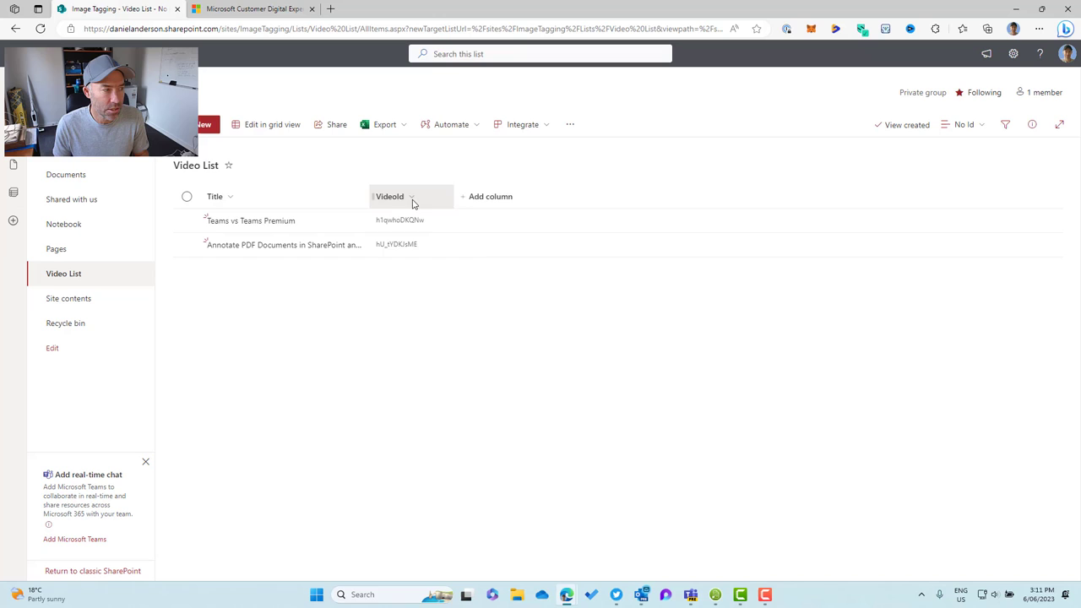
- Hide the VideoId column in the No Id view
left_click(410, 201)
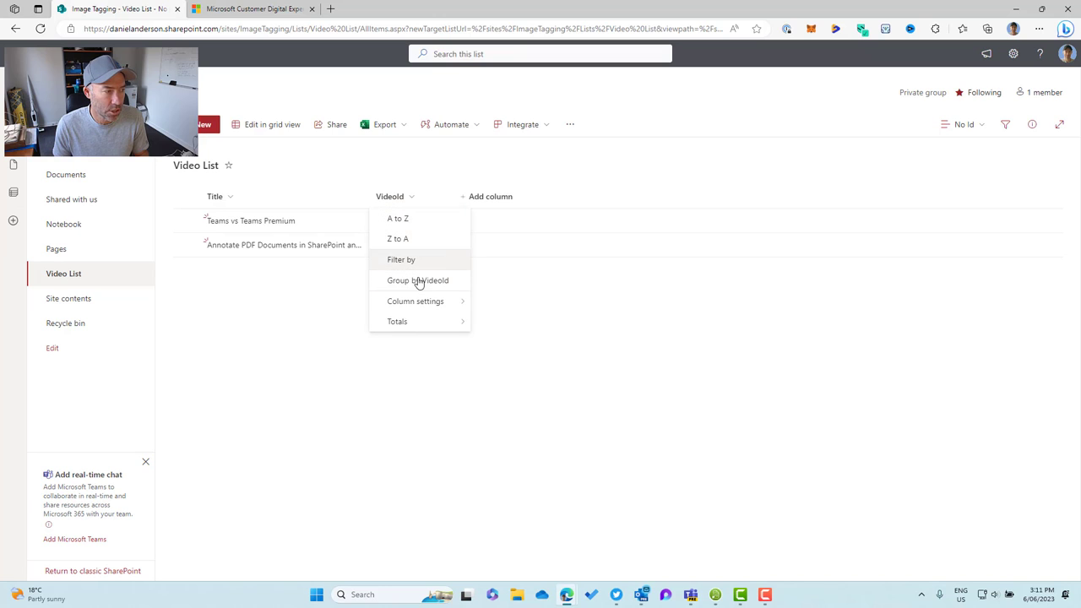
mouse_move(423, 305)
left_click(543, 346)
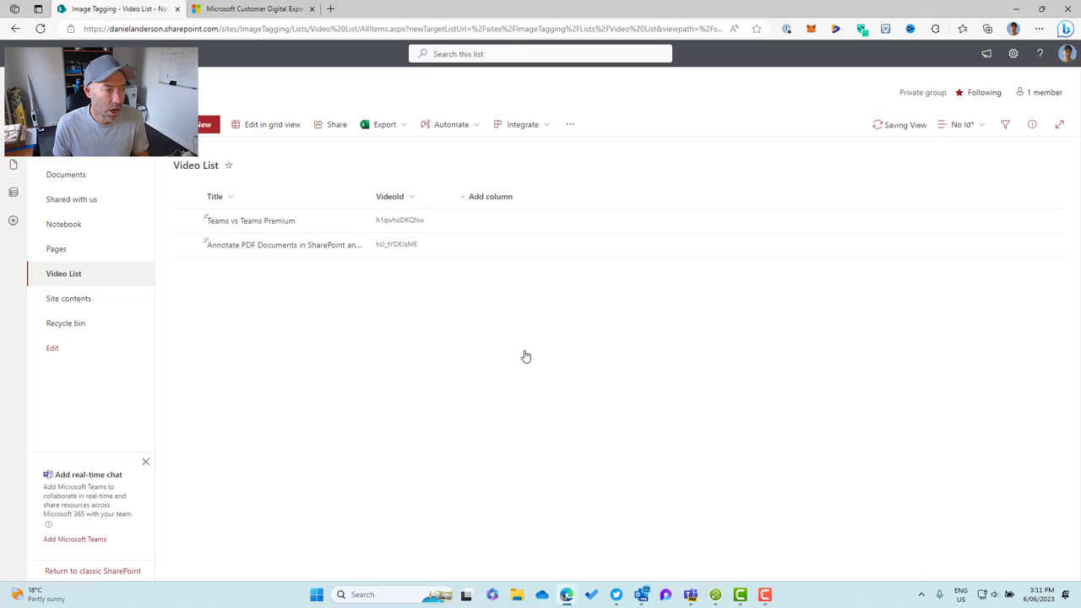
- Switch the Video List between the All Items and No Id views
left_click(964, 125)
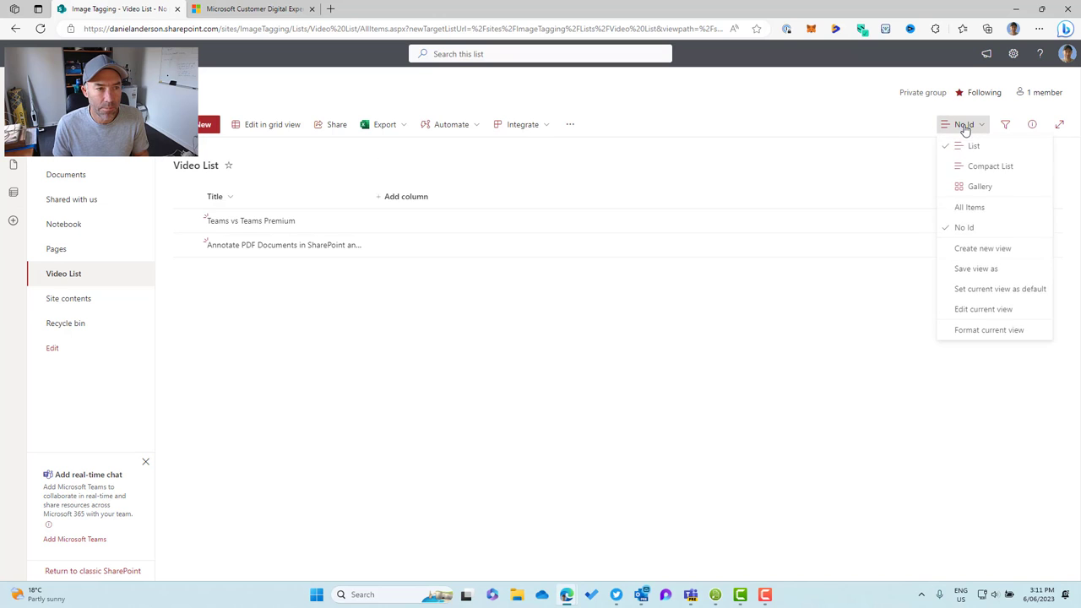
left_click(979, 217)
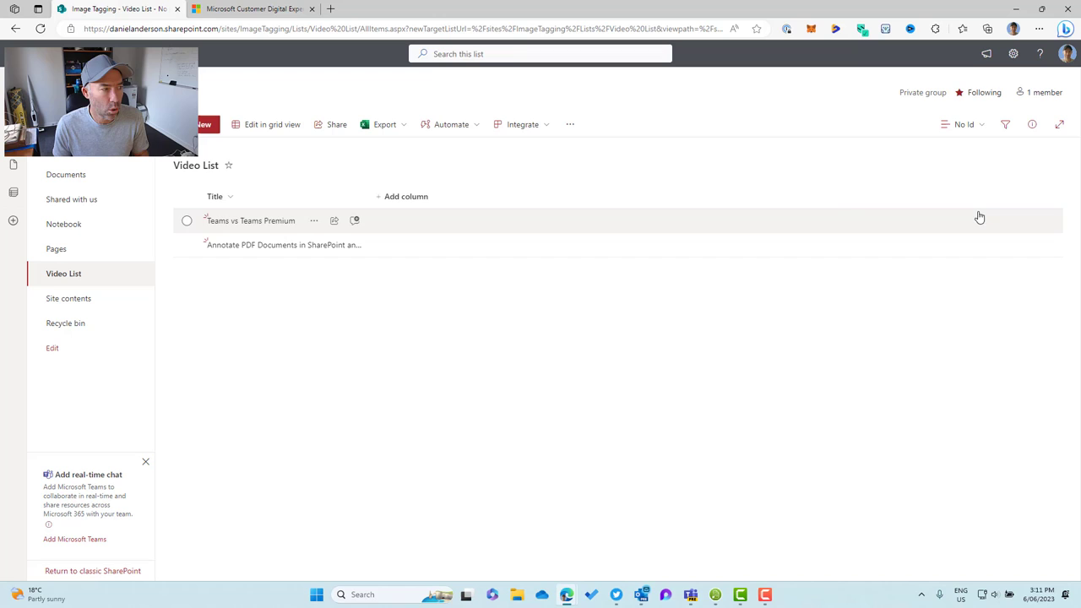
left_click(963, 129)
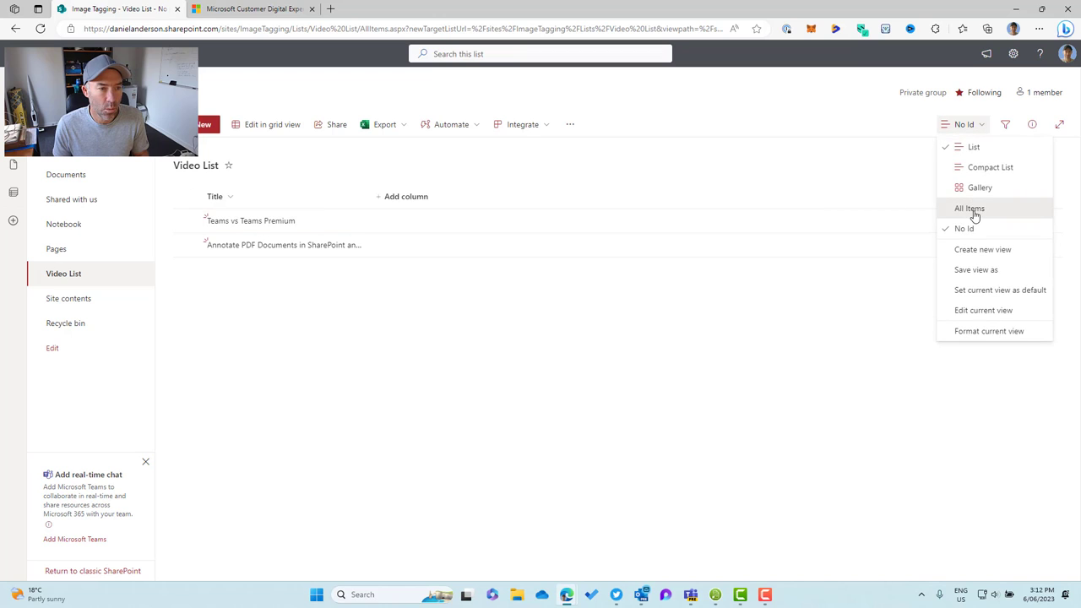
left_click(973, 212)
left_click(39, 28)
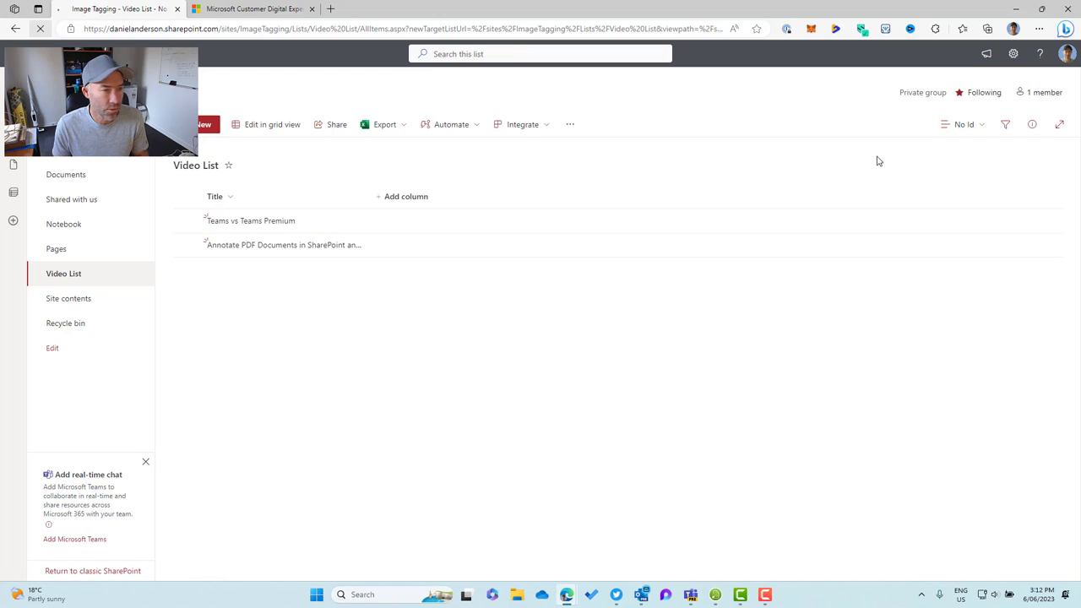
left_click(963, 127)
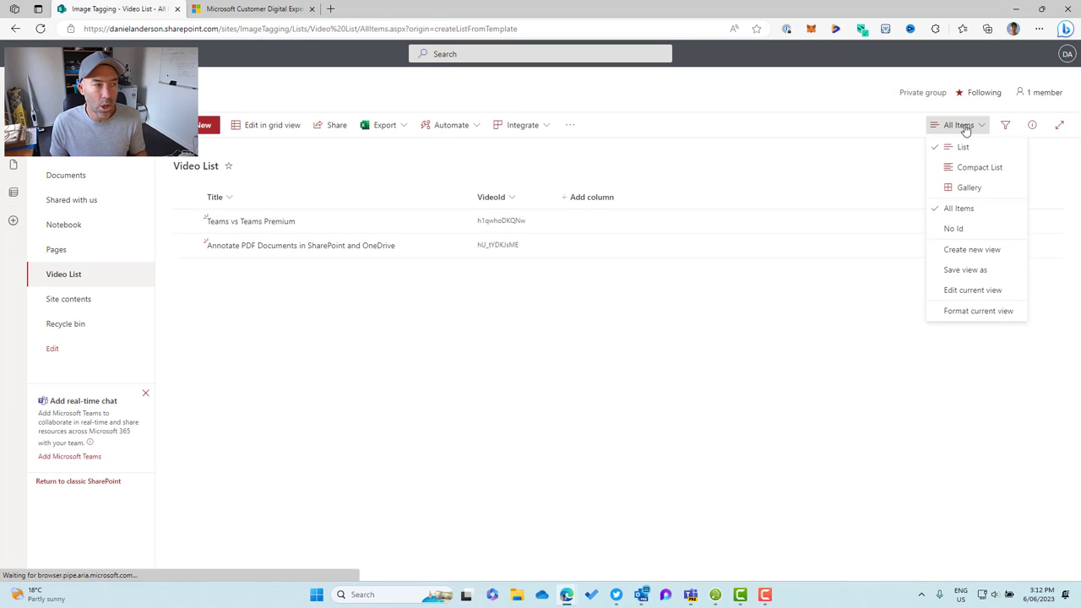
left_click(957, 233)
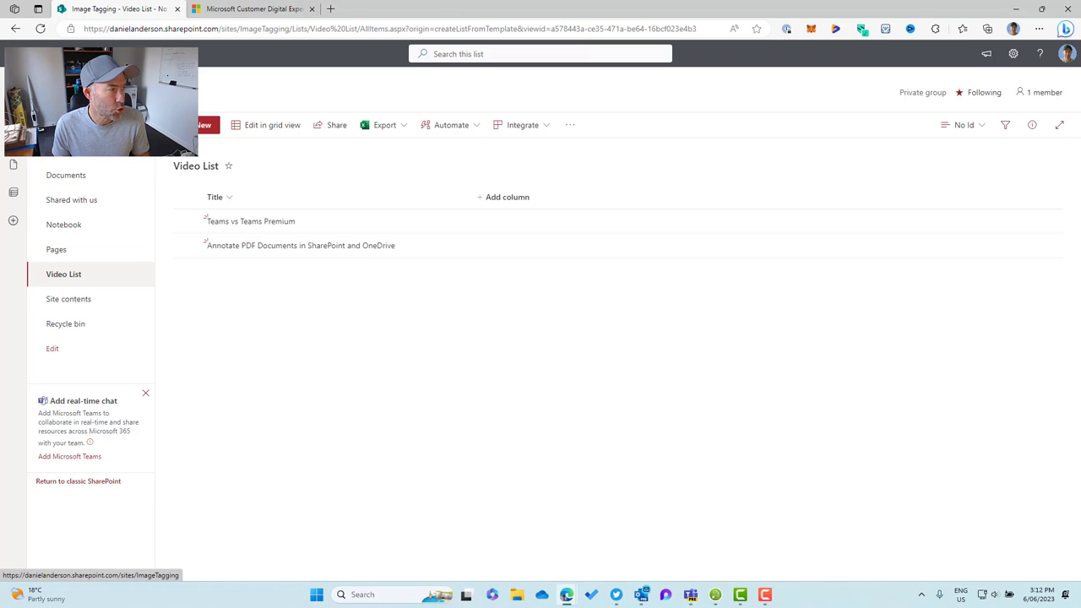
- Set the Dynamic Video page's List web part to the No Id view and republish
left_click(64, 249)
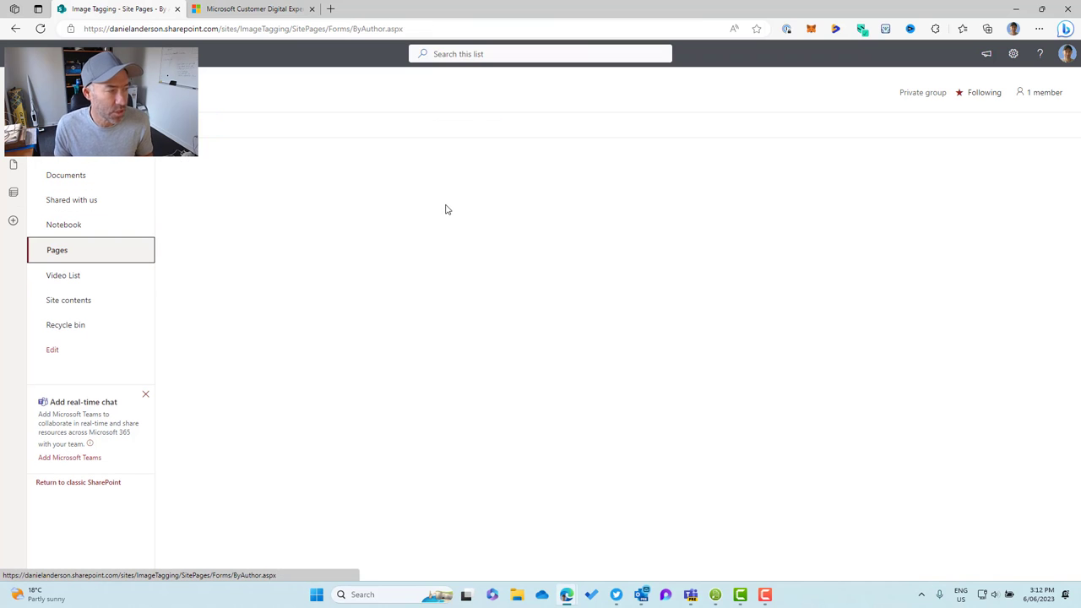
left_click(287, 249)
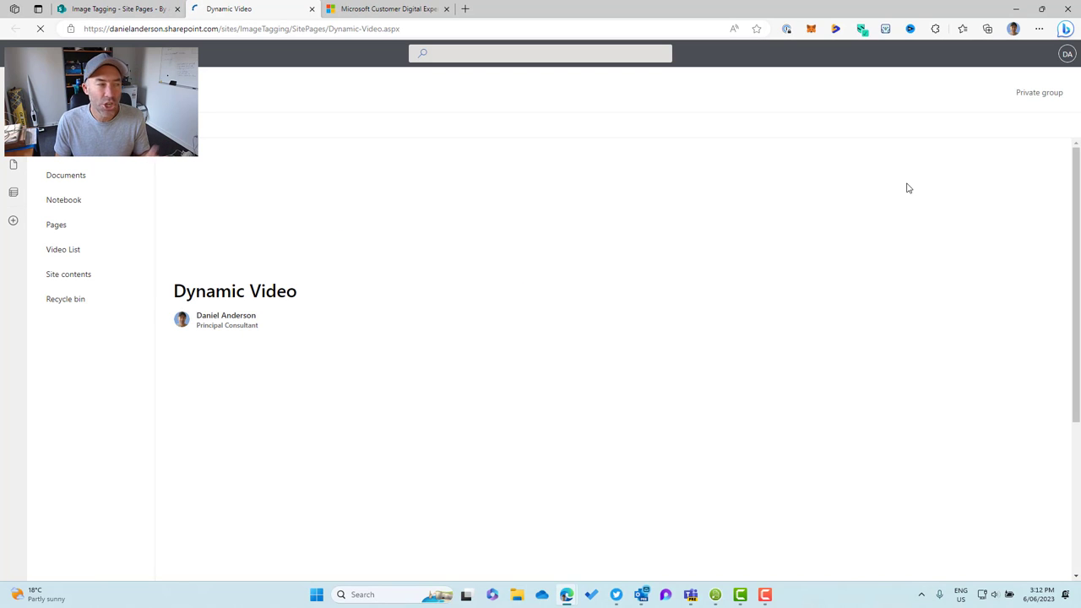
left_click(1027, 132)
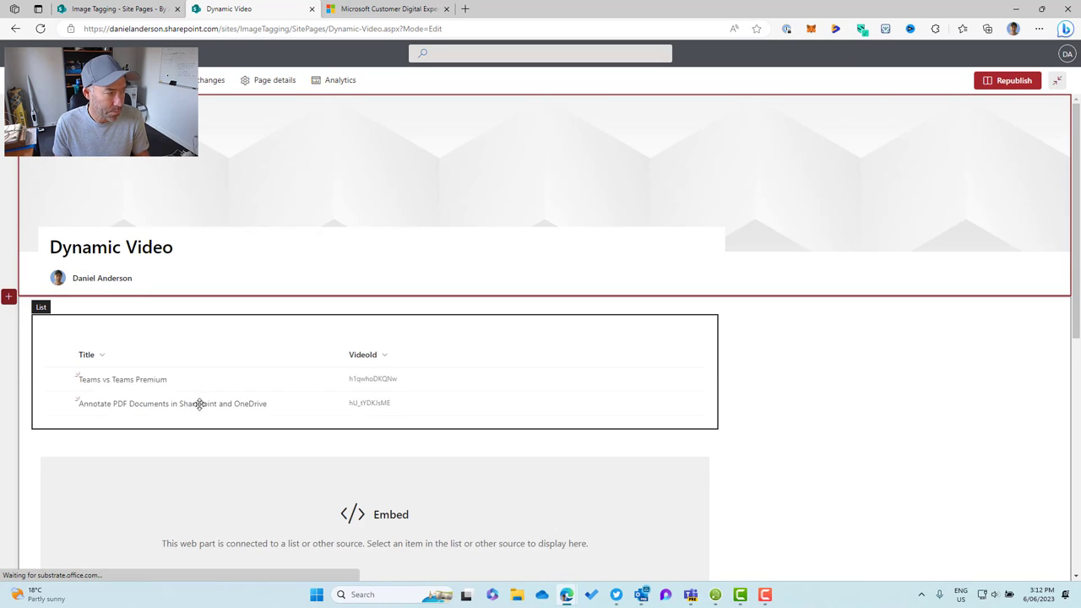
left_click(61, 303)
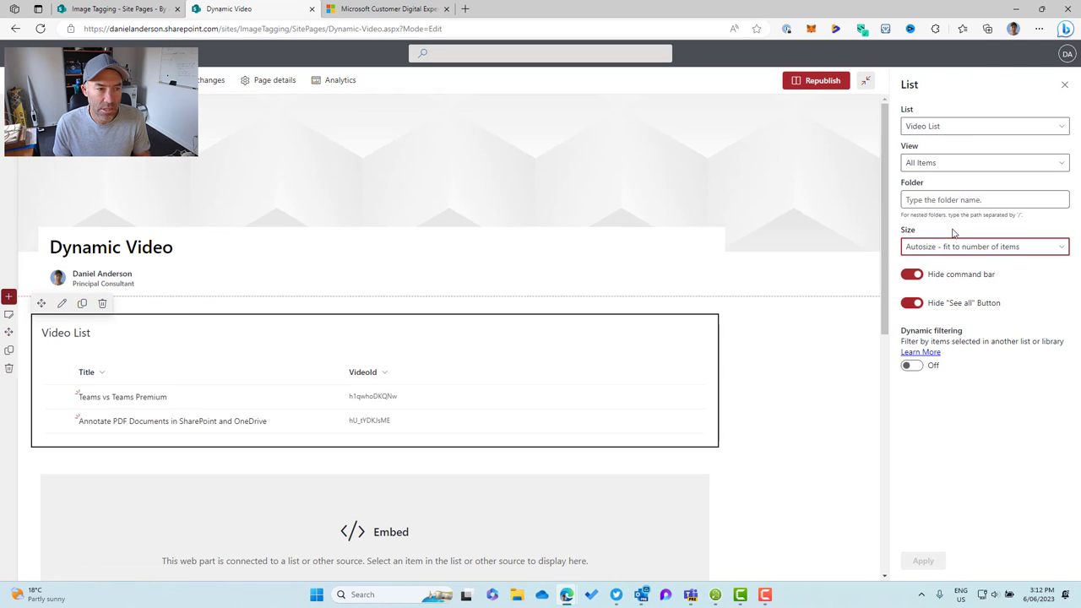
left_click(948, 168)
left_click(932, 208)
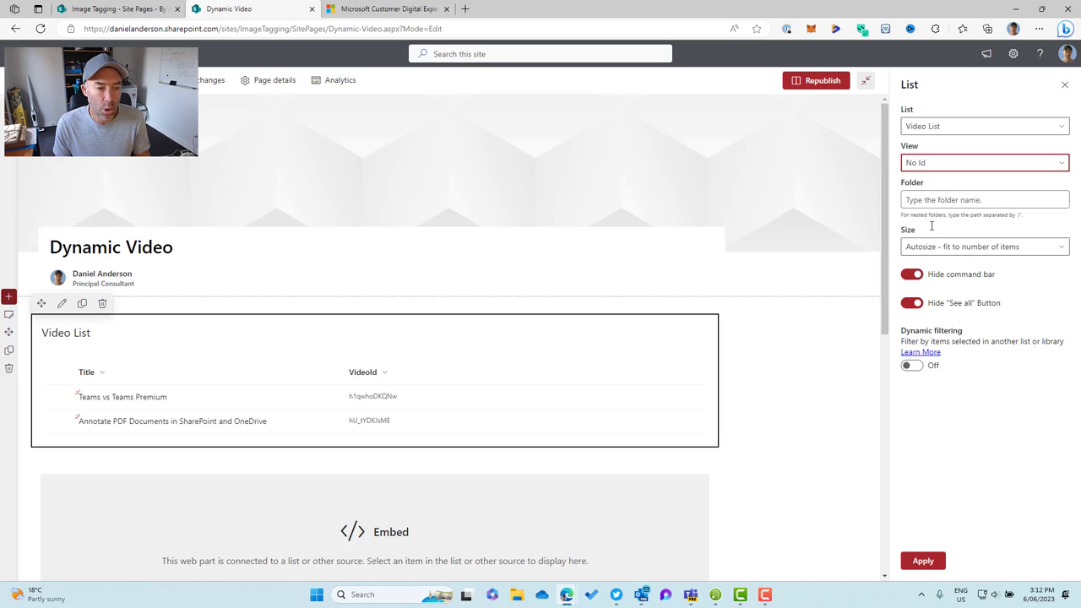
left_click(923, 561)
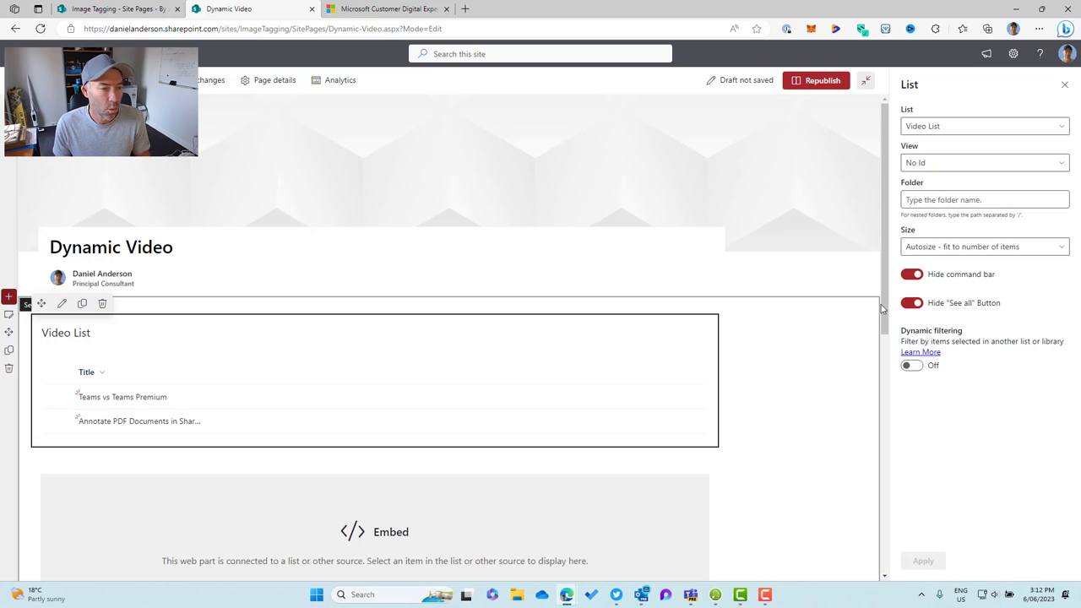
left_click(817, 81)
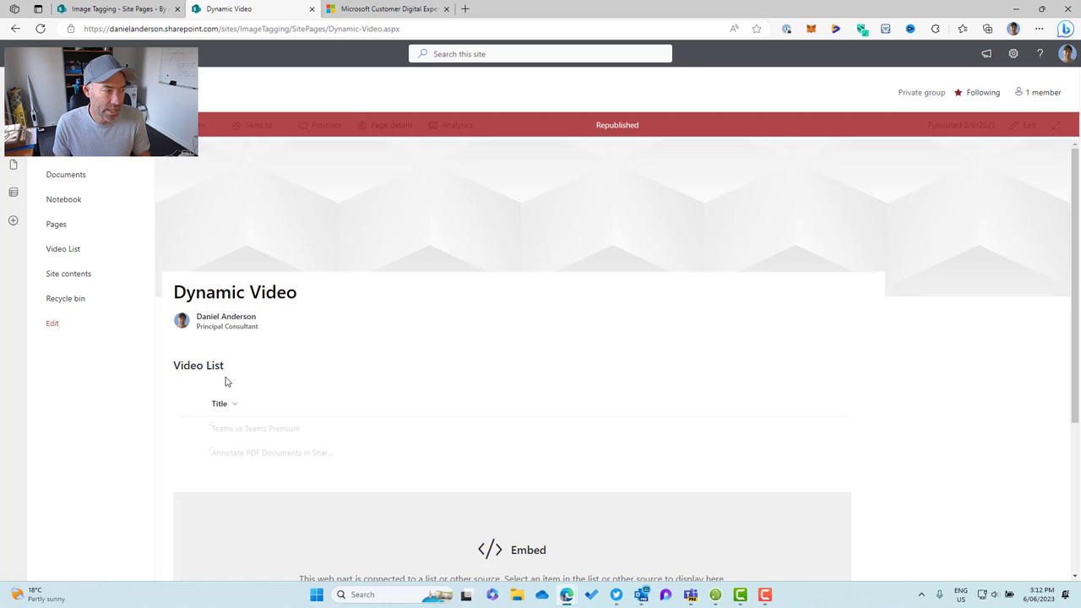
scroll(221, 389, "down", 2)
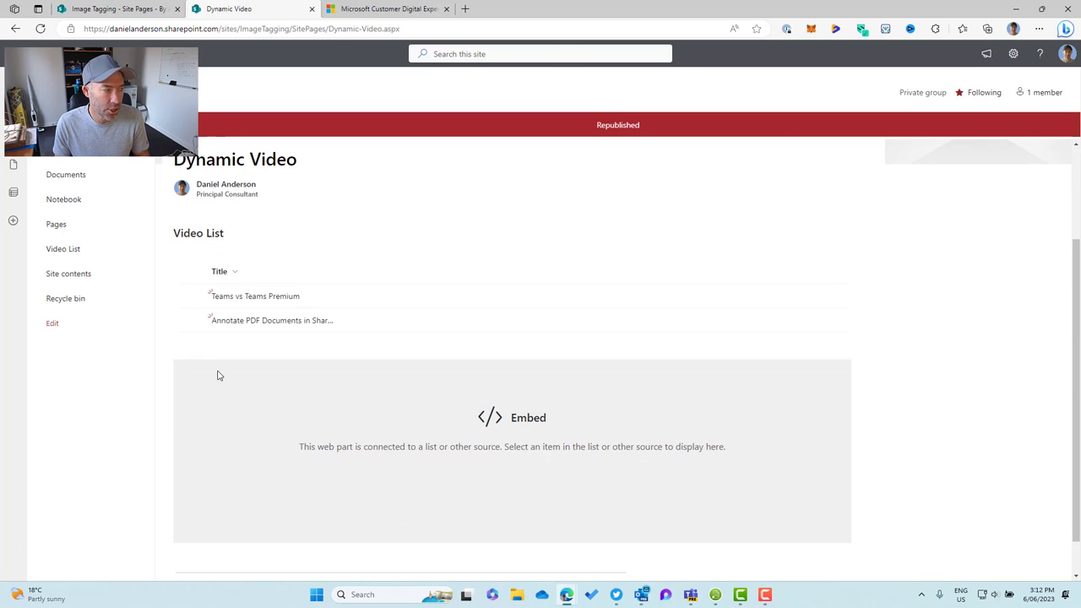
- Select and deselect the Teams vs Teams Premium and Annotate PDF rows
left_click(191, 297)
left_click(192, 320)
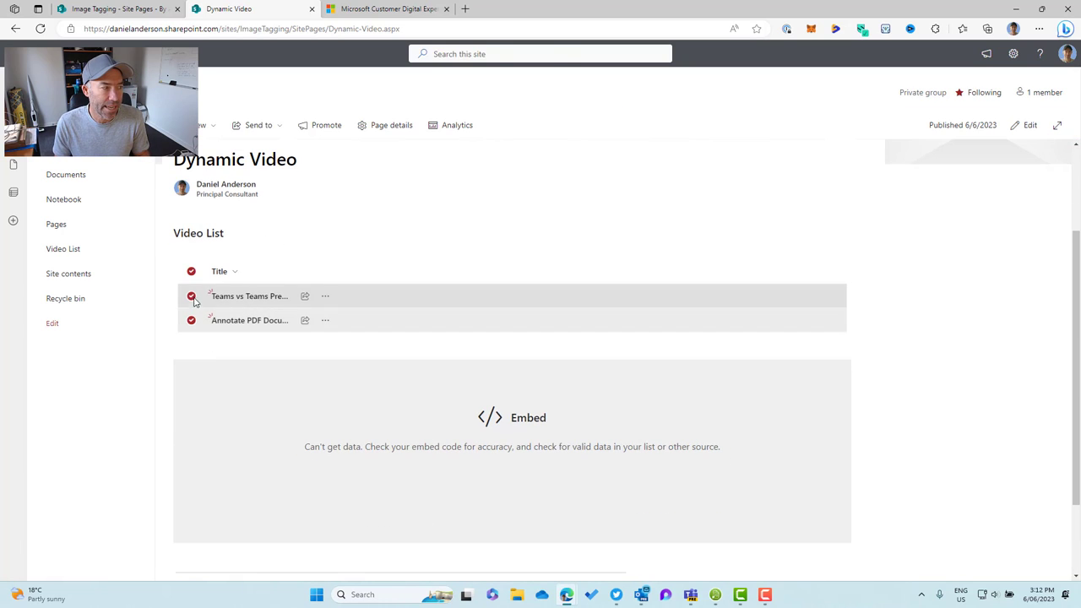
left_click(192, 296)
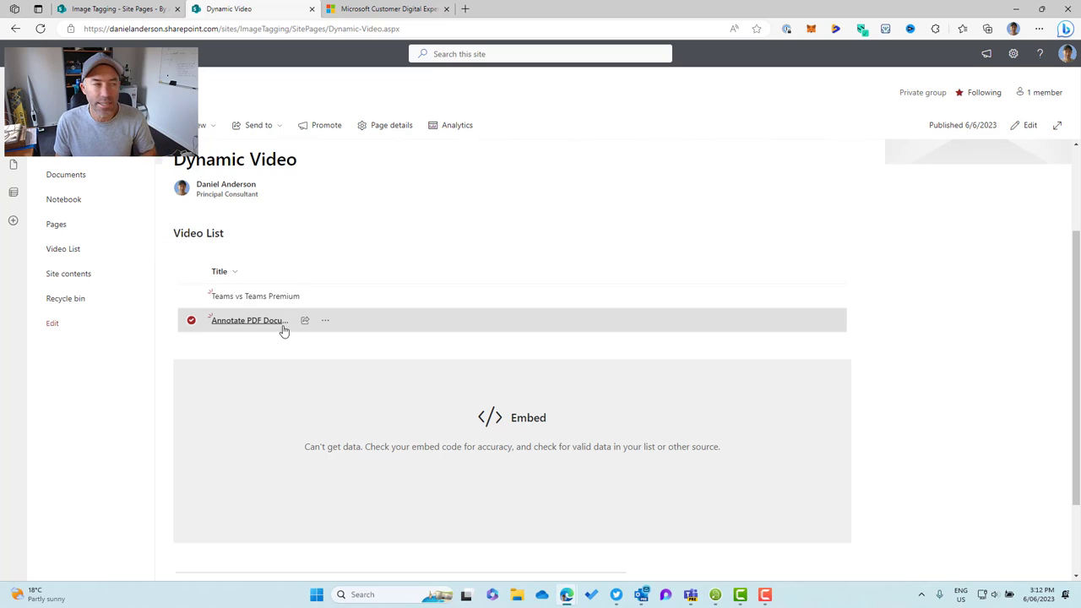
left_click(191, 321)
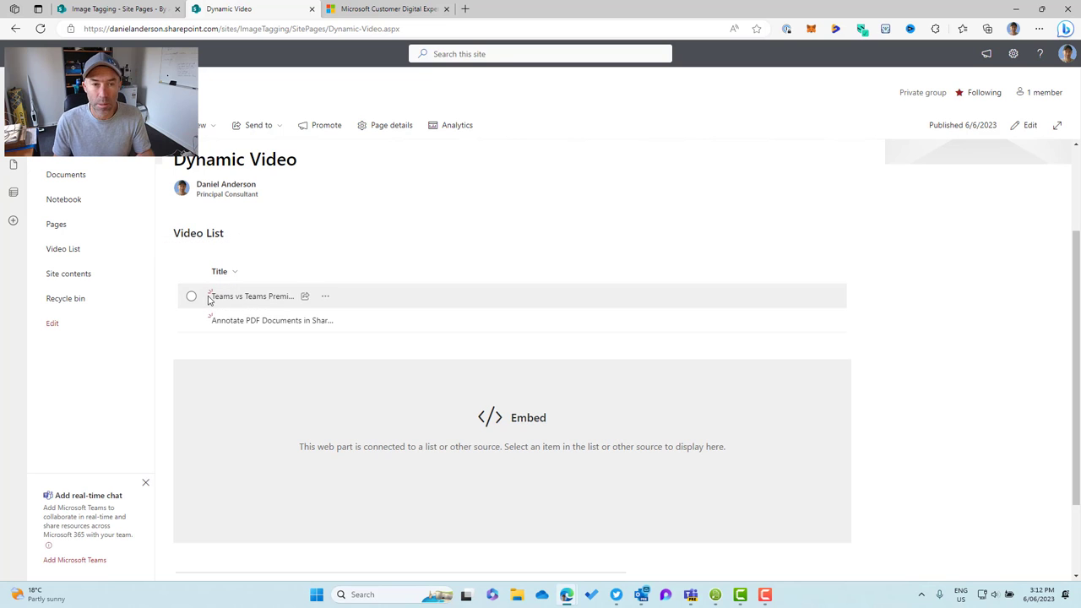
- Set the List web part to All Items, republish, and select Teams vs Teams Premium
left_click(1024, 125)
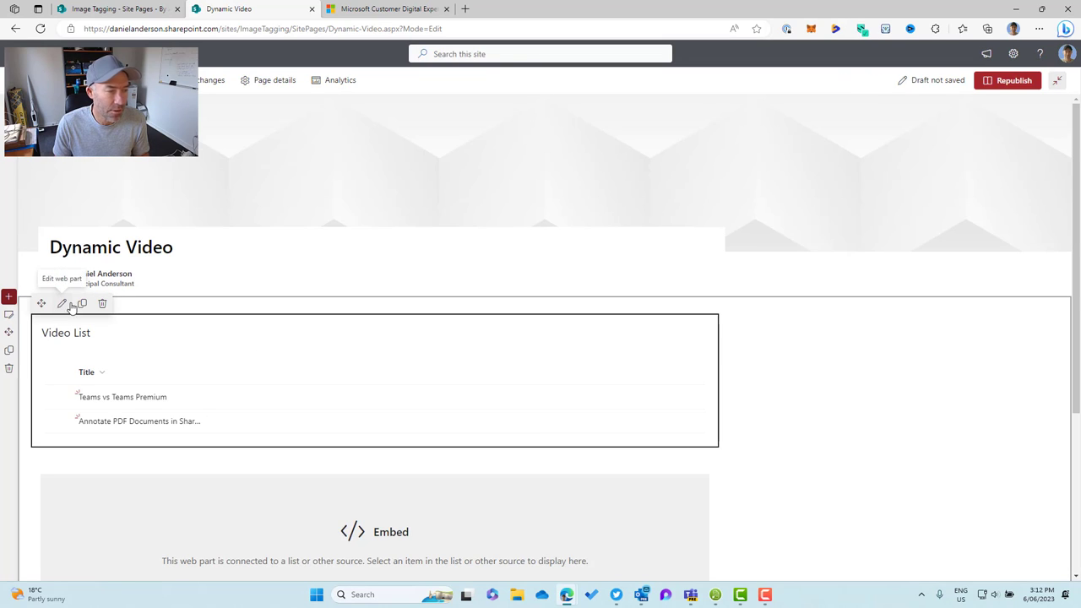
left_click(62, 303)
left_click(920, 163)
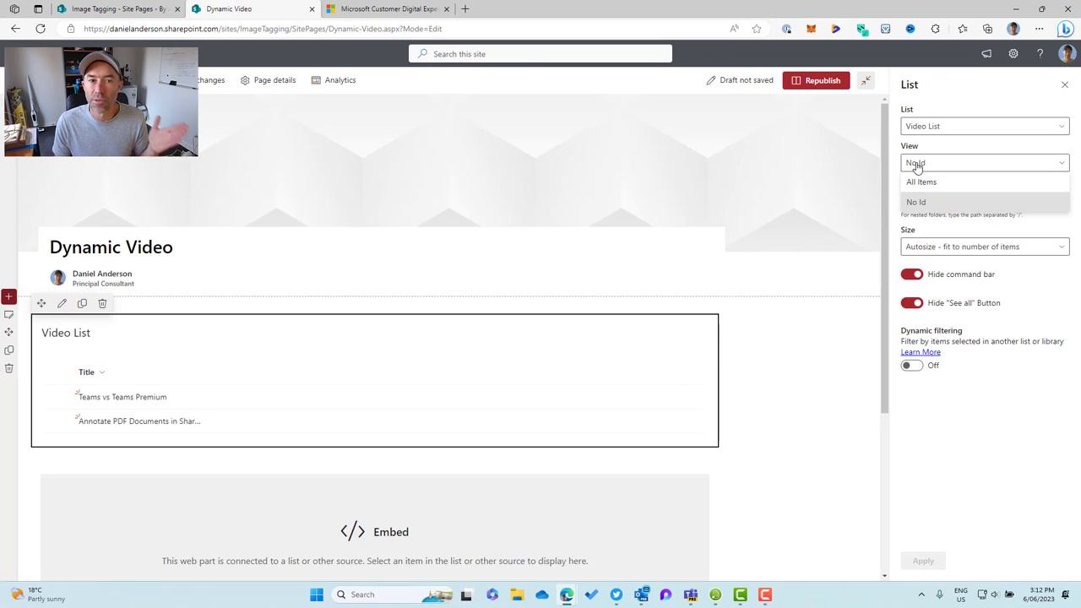
left_click(922, 183)
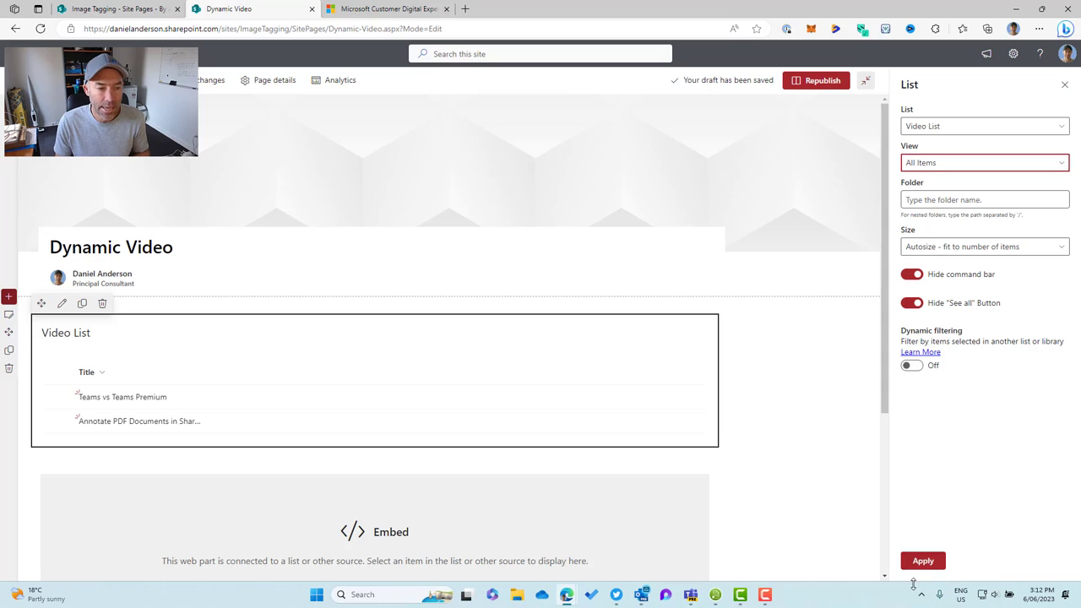
left_click(923, 561)
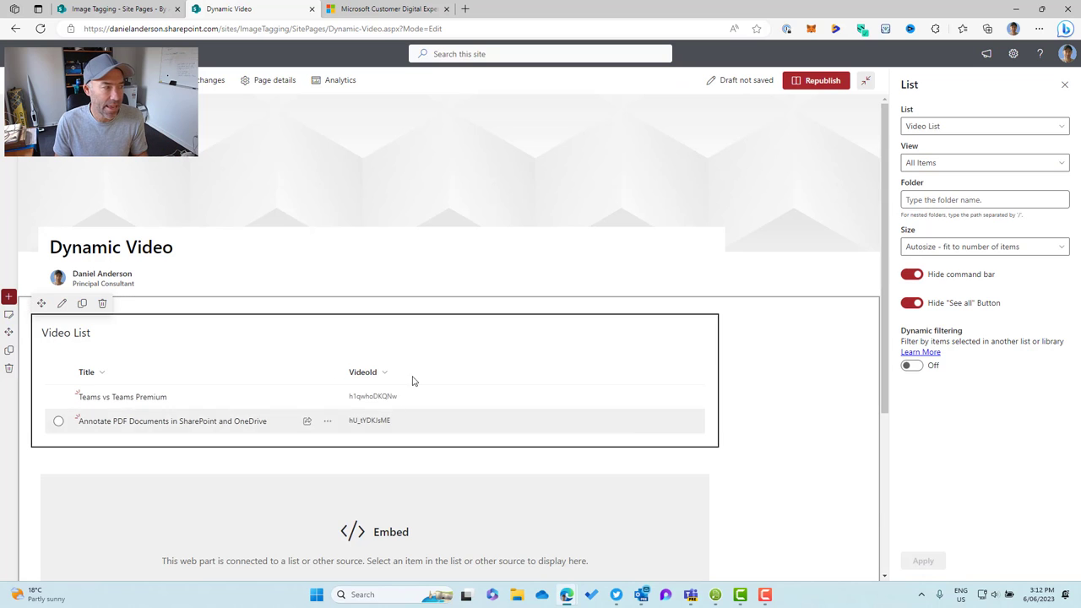
left_click(826, 85)
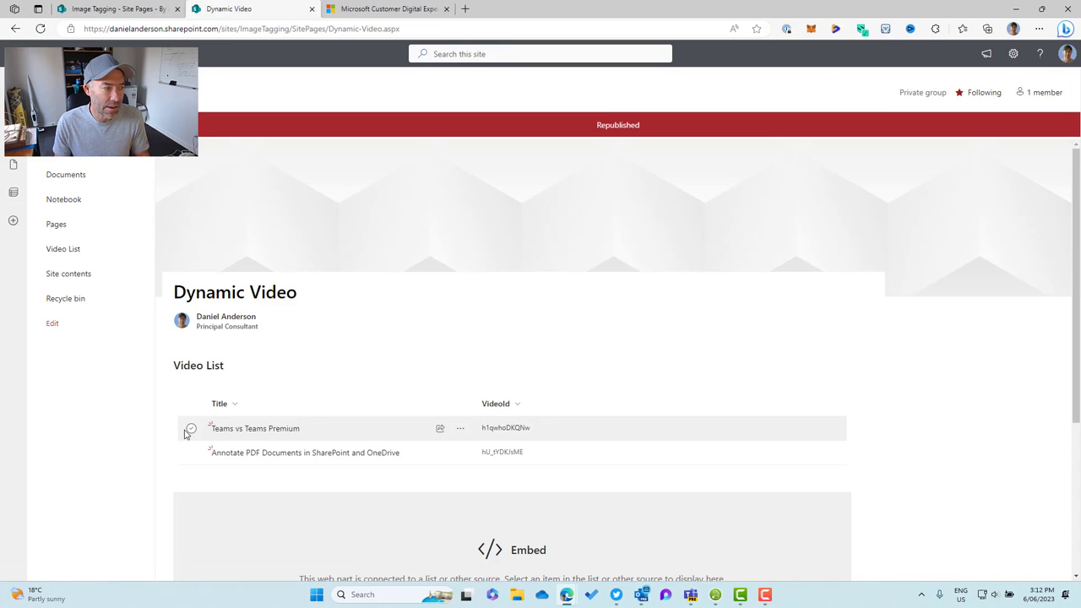
left_click(191, 429)
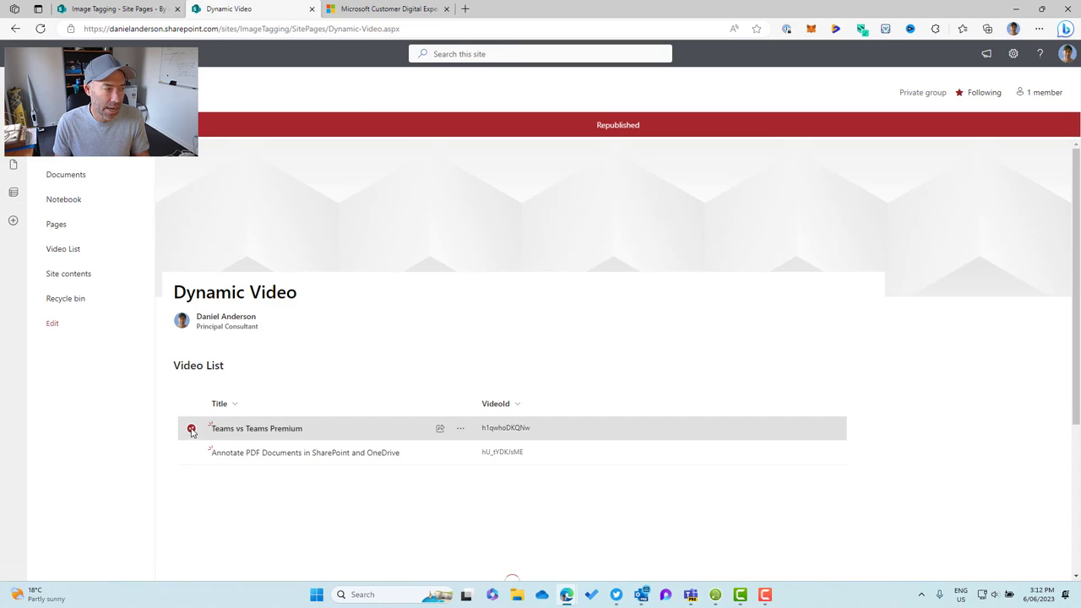
- Scroll down to the embedded Microsoft Teams vs Microsoft Team Premium video
scroll(438, 379, "down", 3)
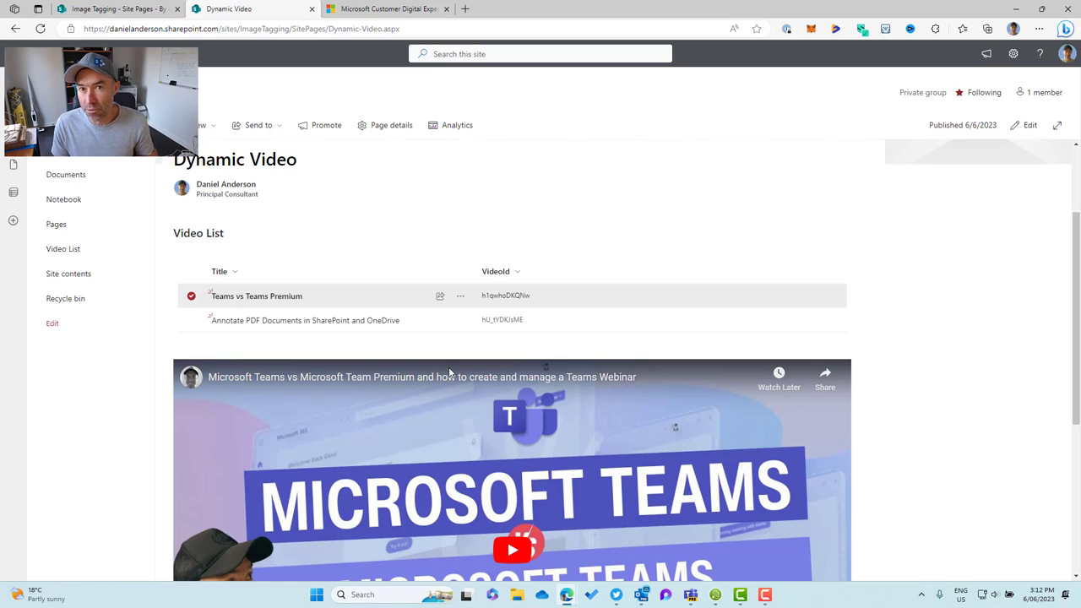
scroll(450, 369, "down", 1)
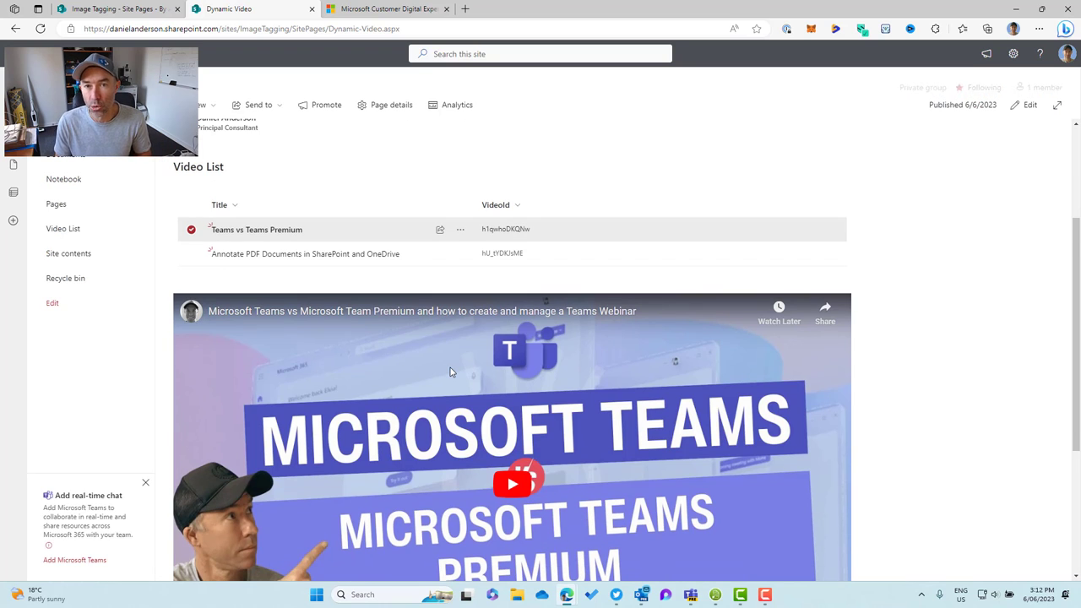